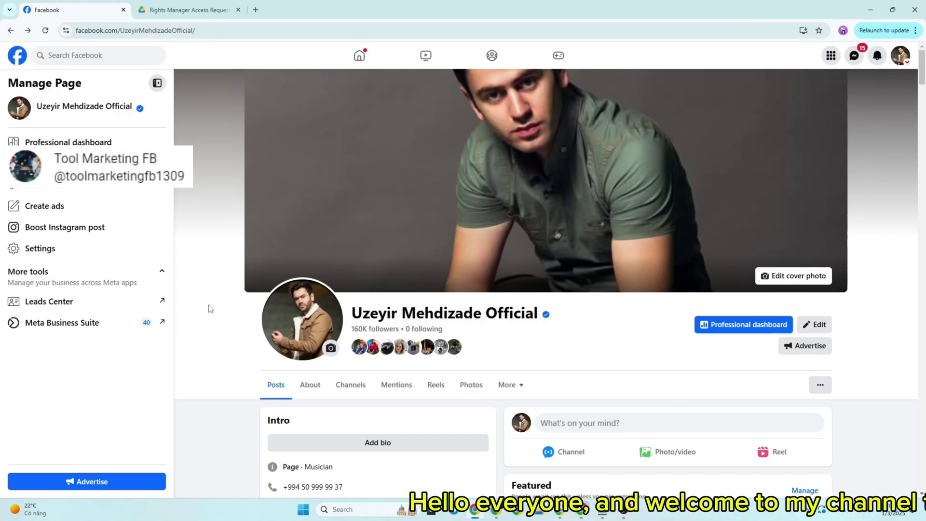
# Step: Scroll the Facebook Page's Manage Page panel and open Meta Business Suite
pyautogui.scroll(-10, 210, 308)
pyautogui.scroll(-5, 817, 376)
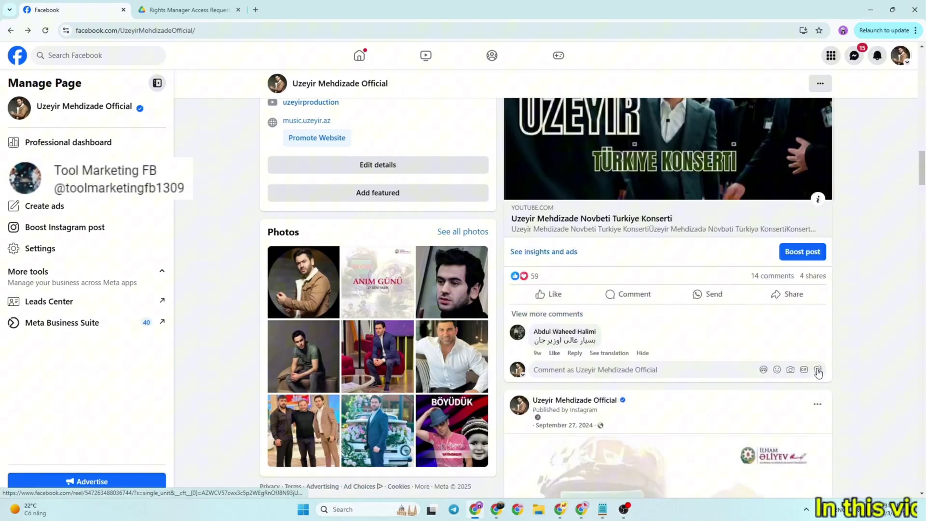
pyautogui.scroll(-15, 818, 373)
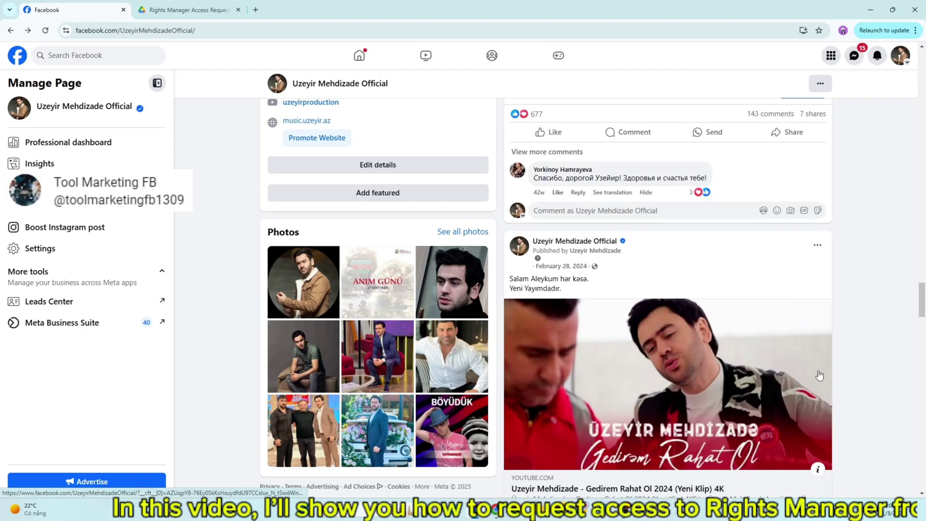
pyautogui.scroll(-15, 818, 375)
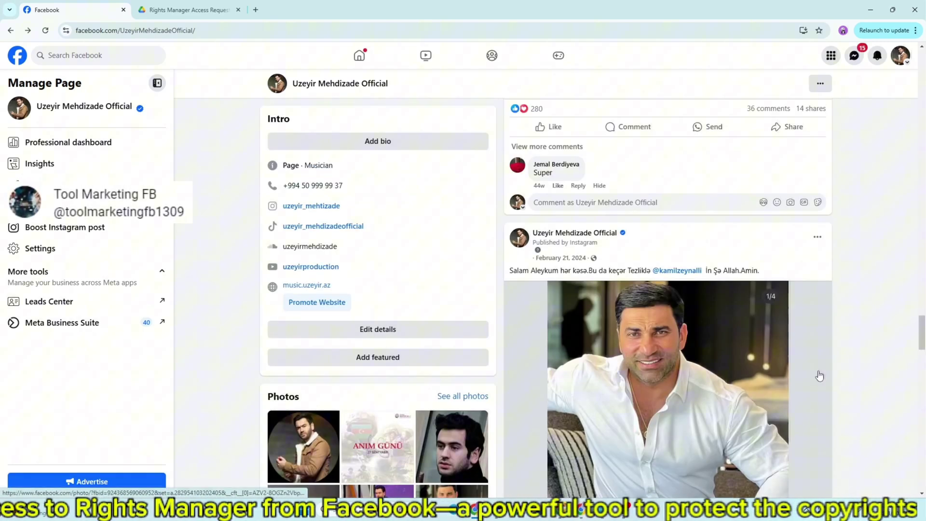
pyautogui.scroll(20, 818, 375)
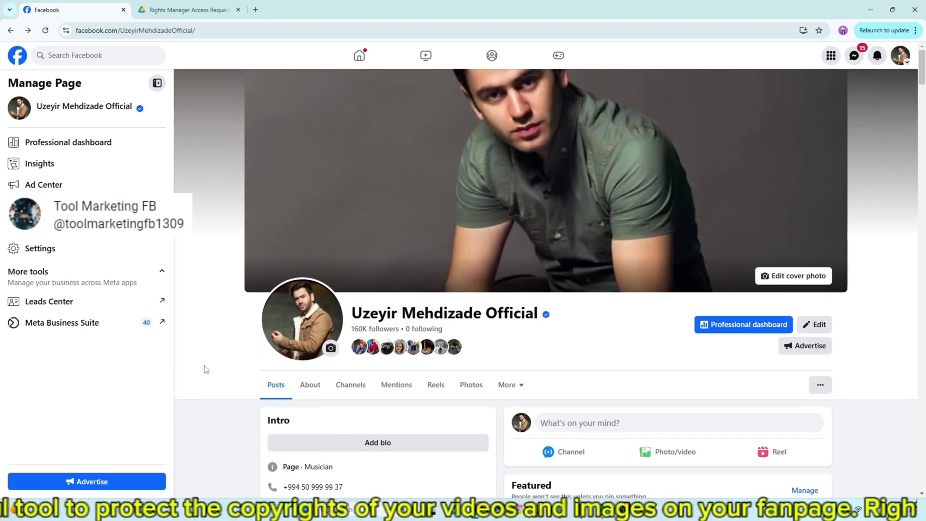
pyautogui.click(62, 324)
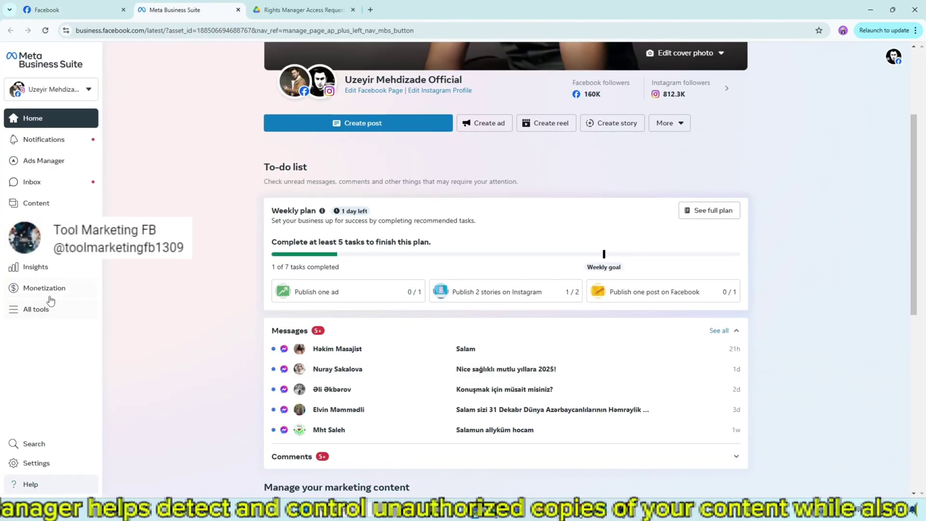
# Step: Check that the Monetization overview reports No Monetization Violations, then return to the Facebook tab
pyautogui.click(41, 298)
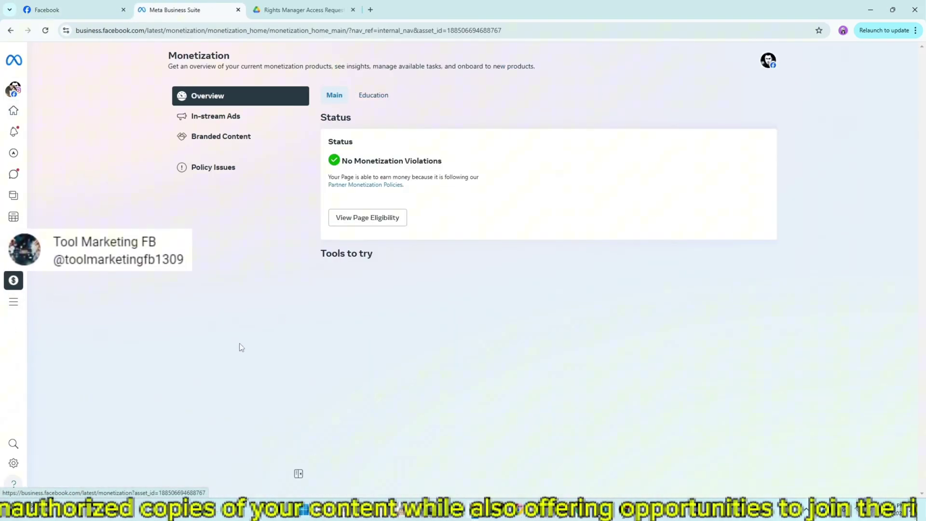
pyautogui.tripleClick(403, 163)
pyautogui.click(396, 153)
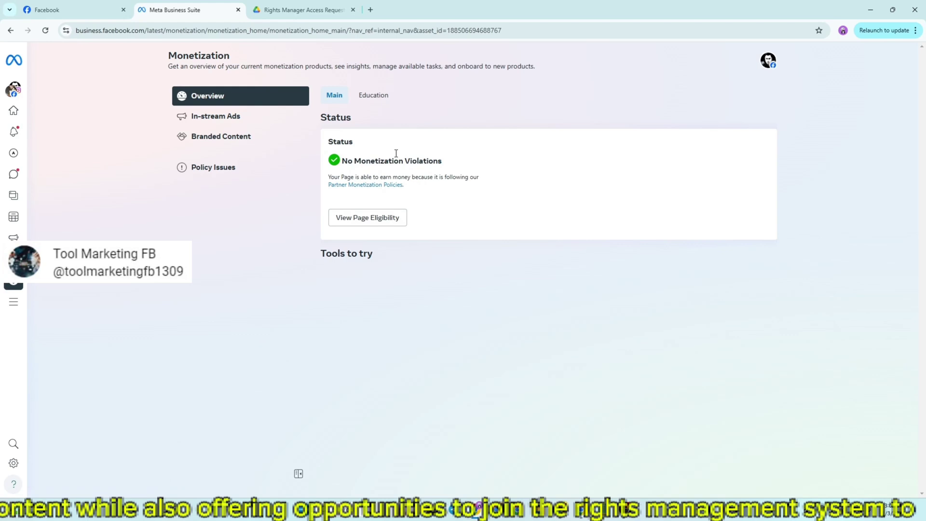
pyautogui.moveTo(2, 329)
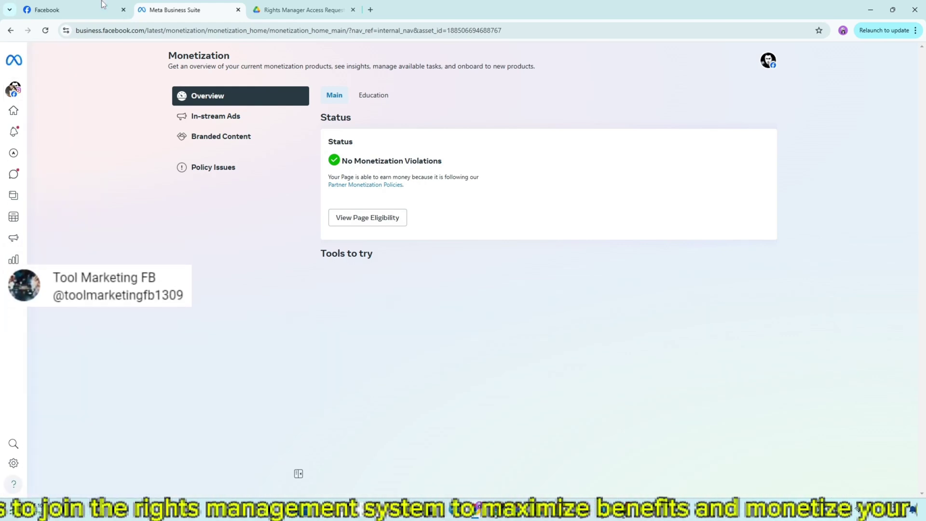
pyautogui.hotkey('ctrl', 'shift', 'Tab')
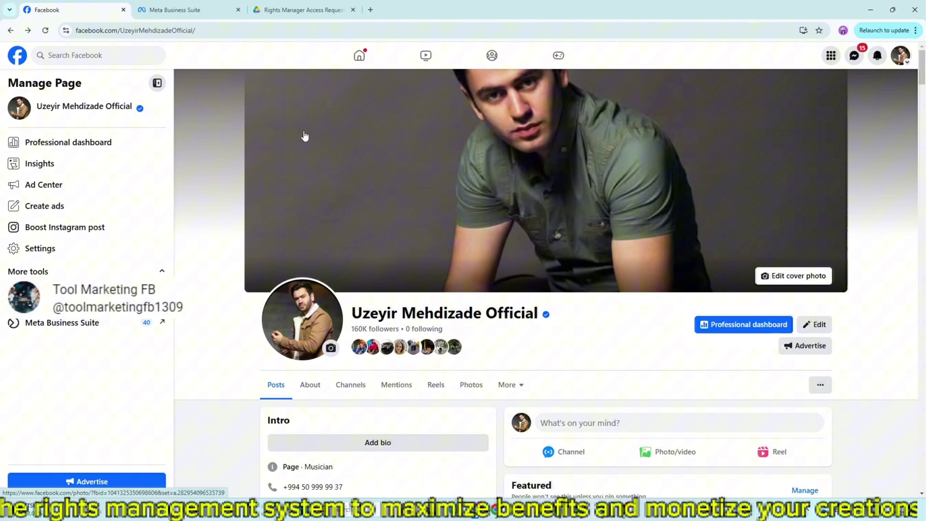
# Step: Download Rights Manager Access Request.zip from the Google Drive preview and confirm it finished at 174 KB
pyautogui.click(196, 8)
pyautogui.click(291, 9)
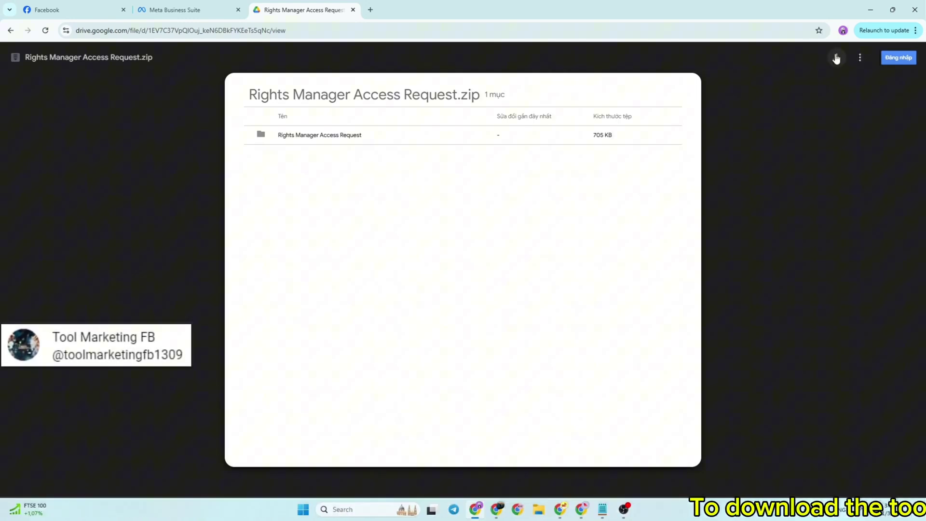
pyautogui.click(836, 58)
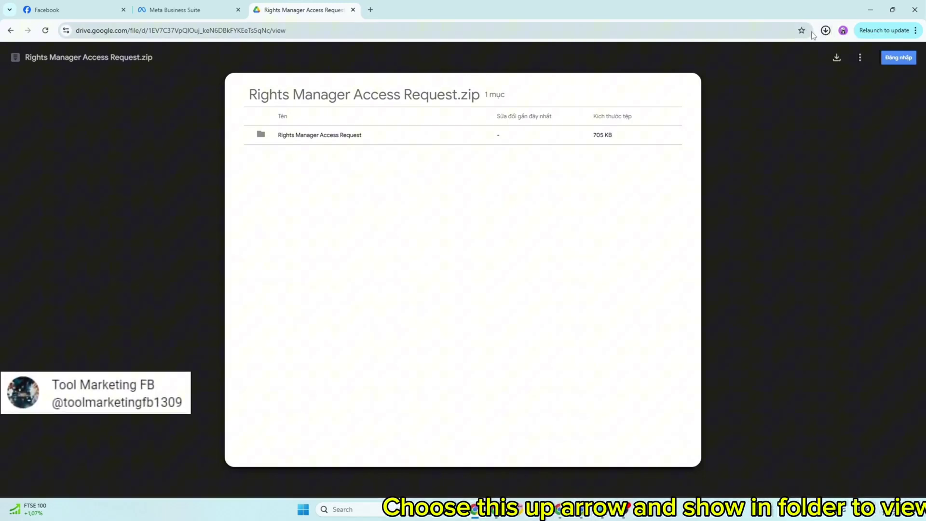
pyautogui.click(826, 30)
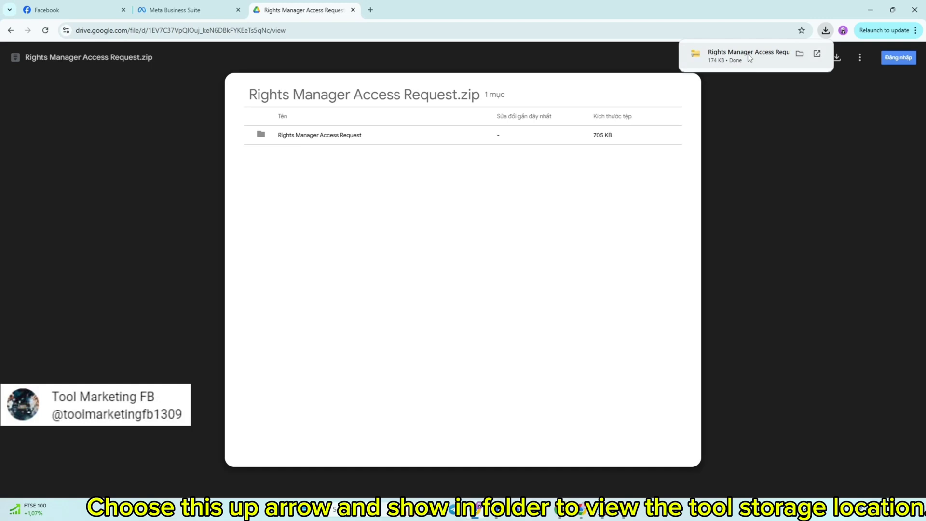
# Step: Extract Rights Manager Access Request.zip into its own folder in Downloads
pyautogui.click(800, 55)
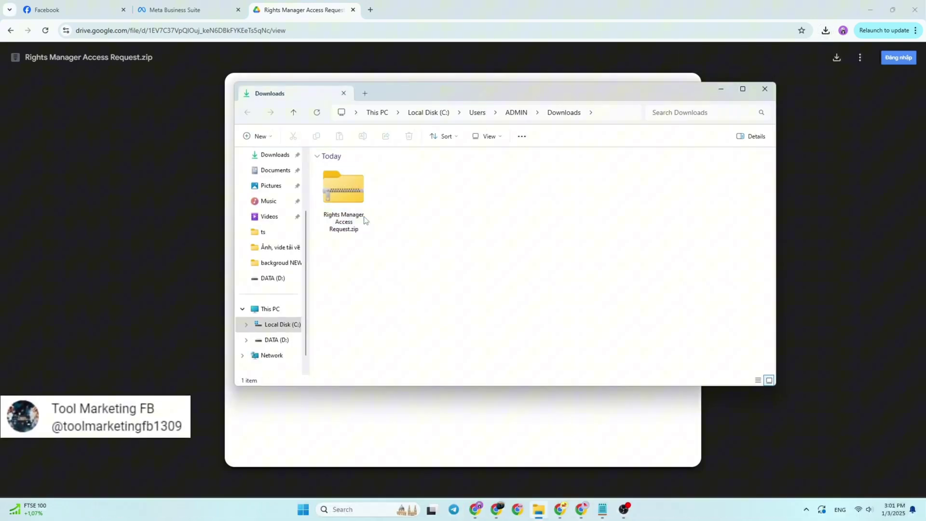
pyautogui.rightClick(355, 199)
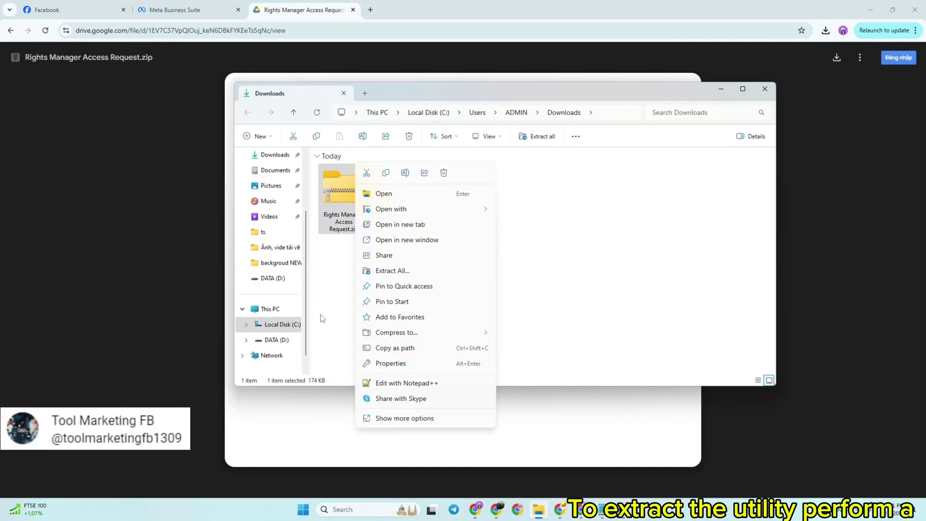
pyautogui.click(378, 418)
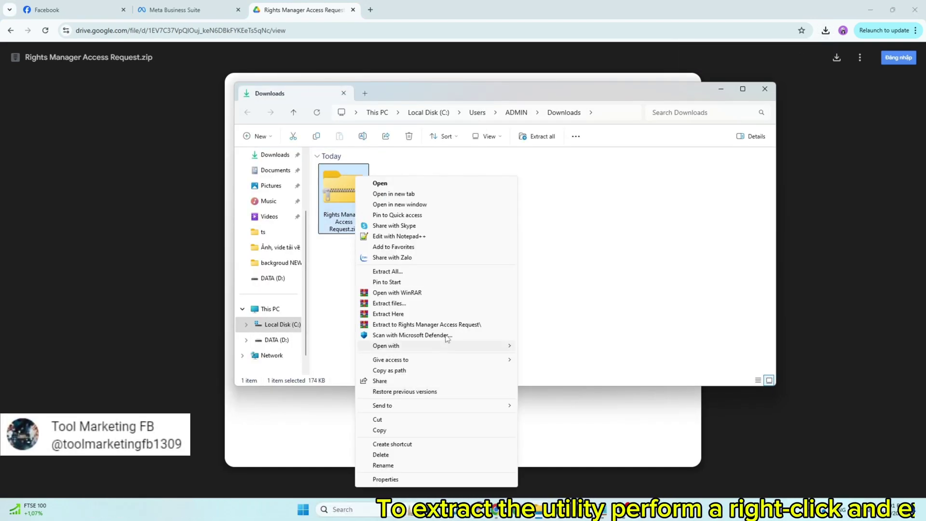
pyautogui.click(396, 315)
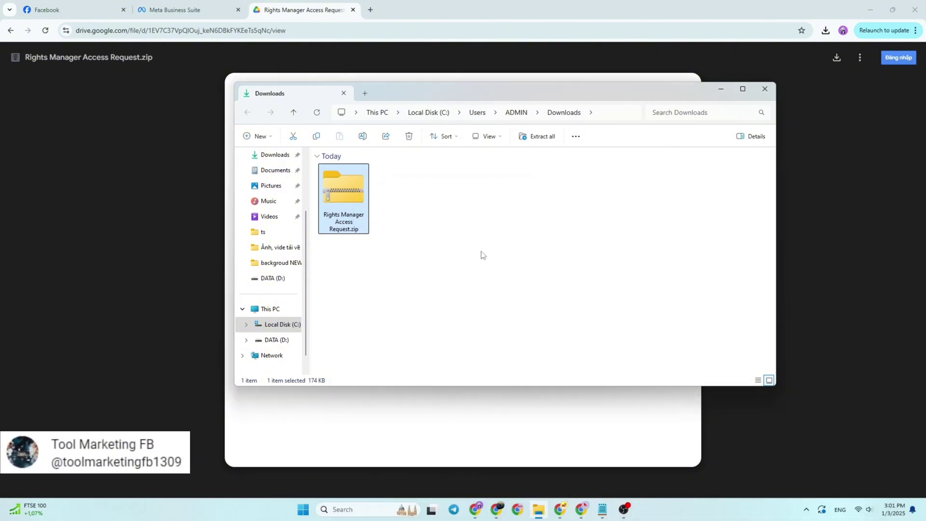
pyautogui.click(508, 242)
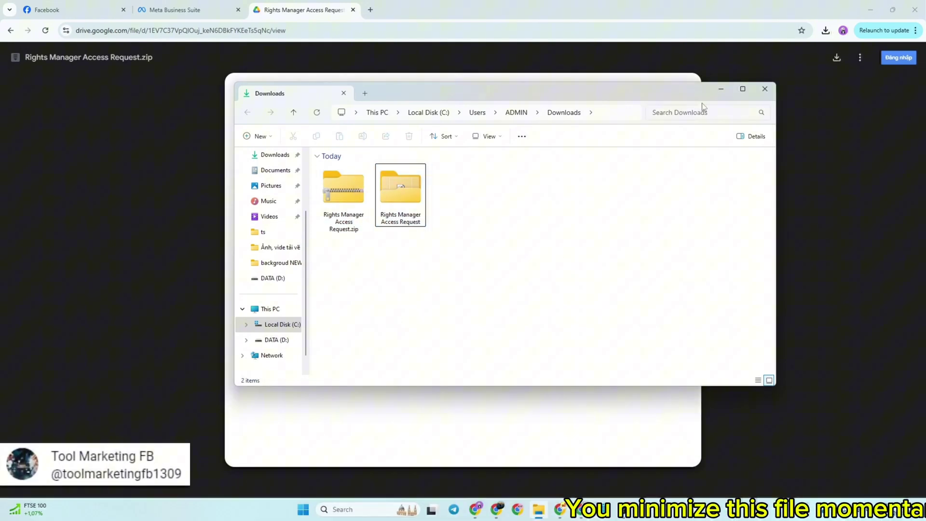
# Step: Minimize File Explorer and bring up Chrome's Extensions menu from the Facebook tab
pyautogui.click(720, 90)
pyautogui.click(47, 10)
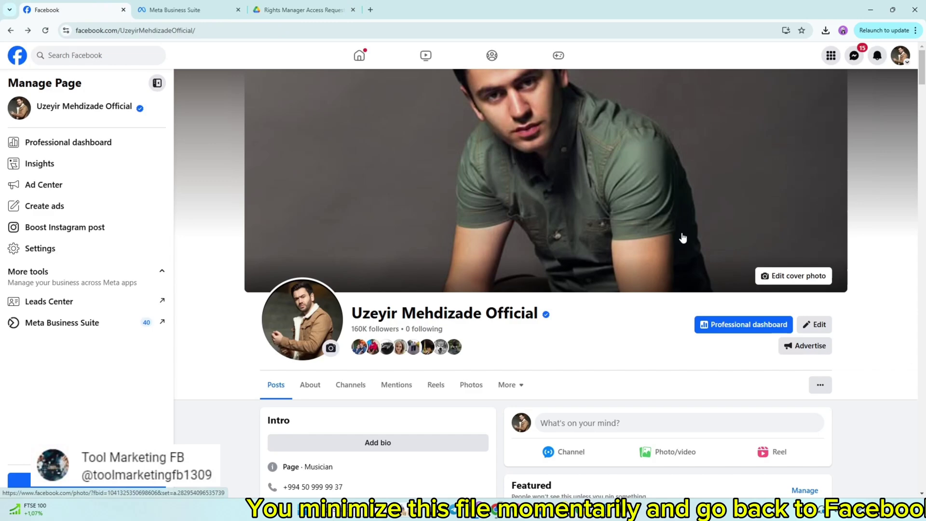
pyautogui.click(916, 30)
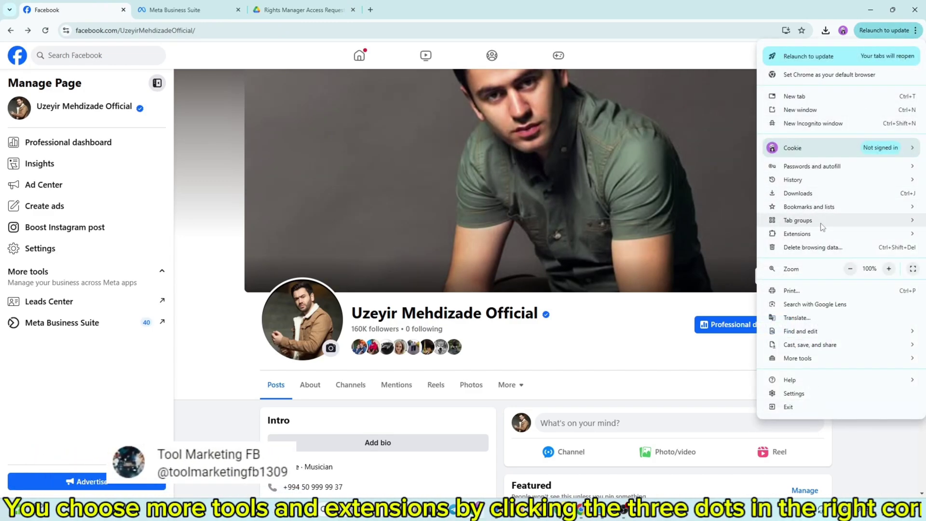
pyautogui.moveTo(796, 235)
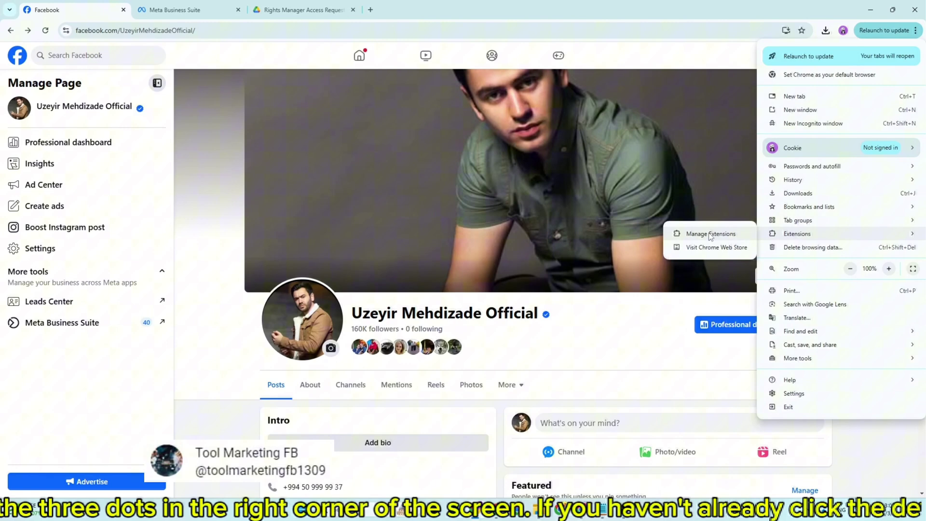
# Step: Open Manage Extensions and leave Developer mode switched on
pyautogui.click(716, 235)
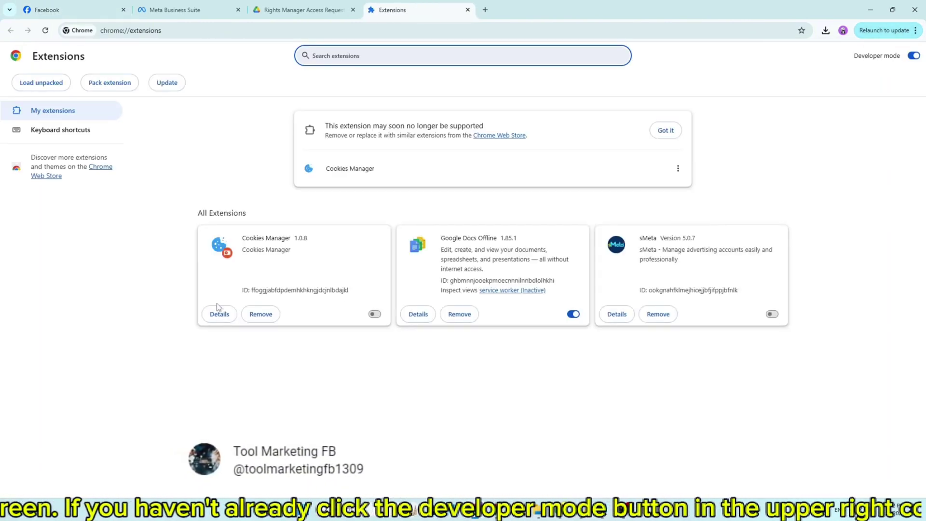
pyautogui.click(871, 69)
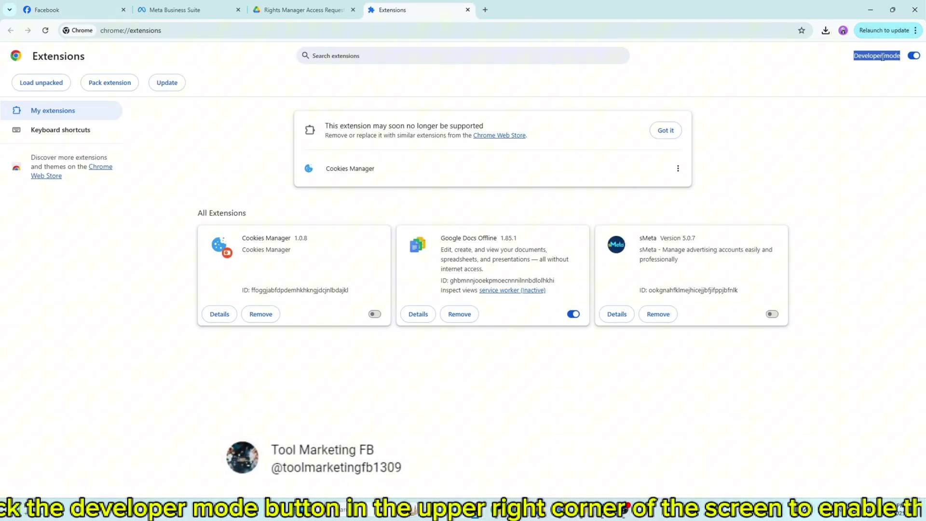
pyautogui.click(914, 57)
pyautogui.click(914, 56)
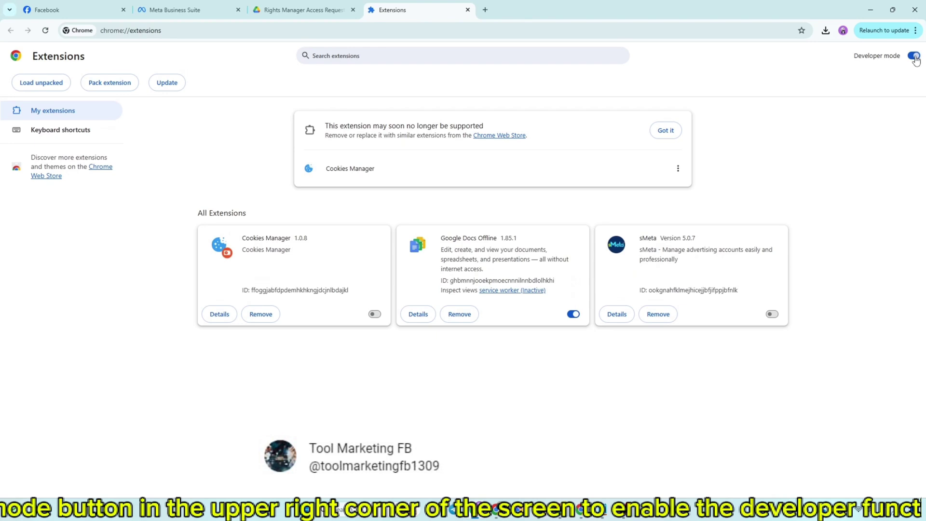
pyautogui.click(914, 56)
pyautogui.click(914, 57)
# Step: Reopen the Downloads folder with the extracted Rights Manager Access Request folder beside the extensions page
pyautogui.tripleClick(876, 55)
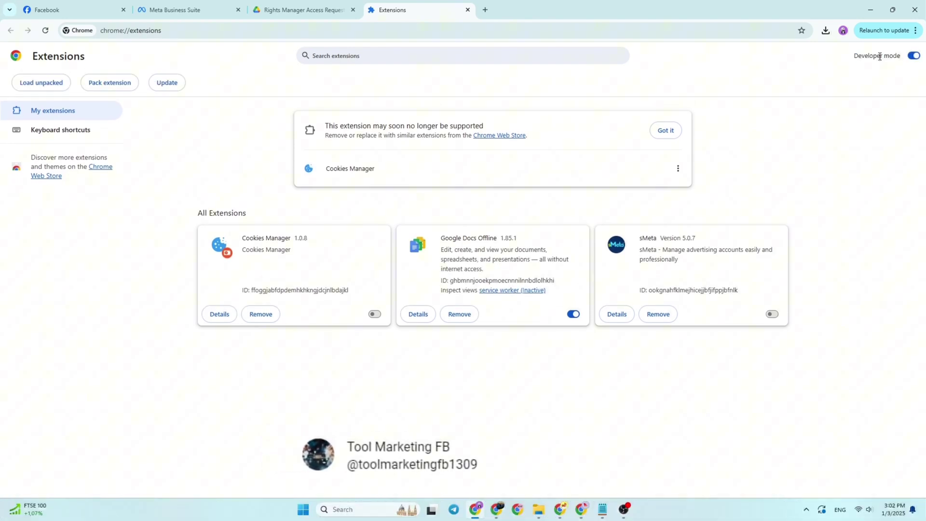
pyautogui.click(538, 509)
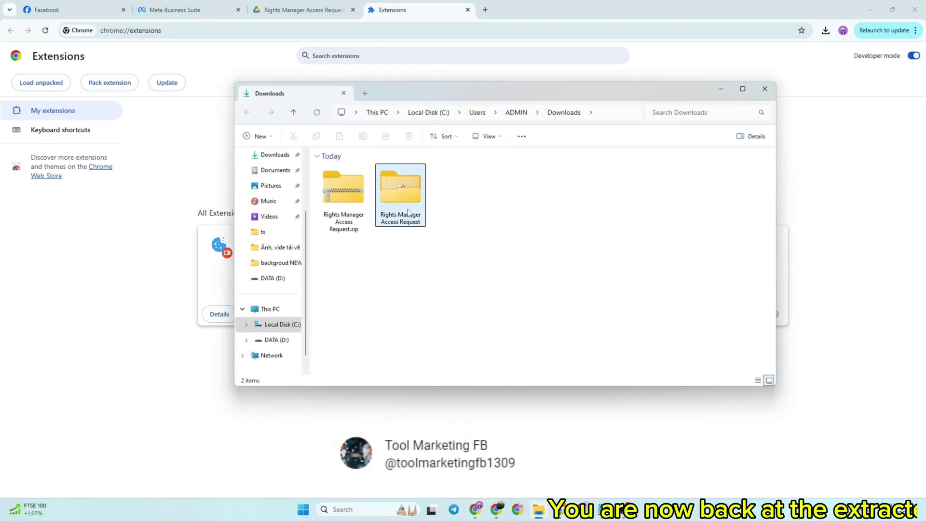
pyautogui.moveTo(483, 92); pyautogui.dragTo(609, 90)
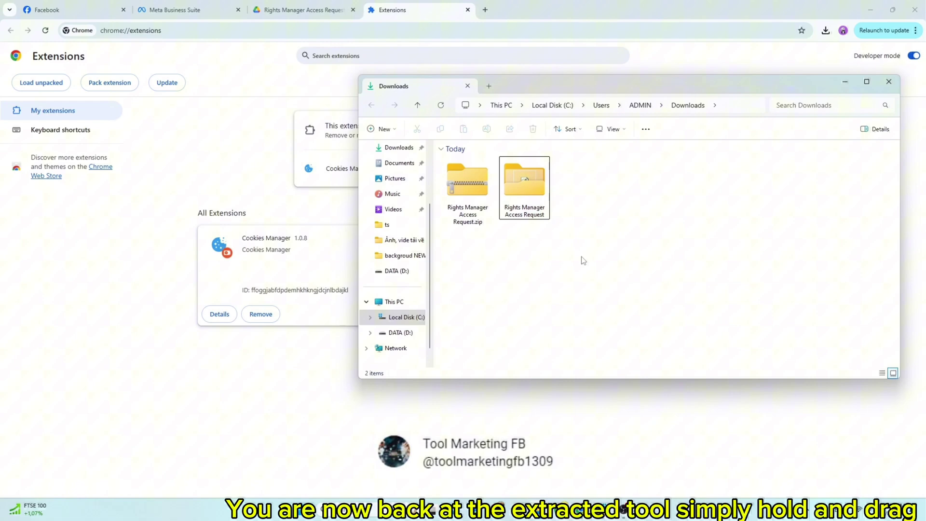
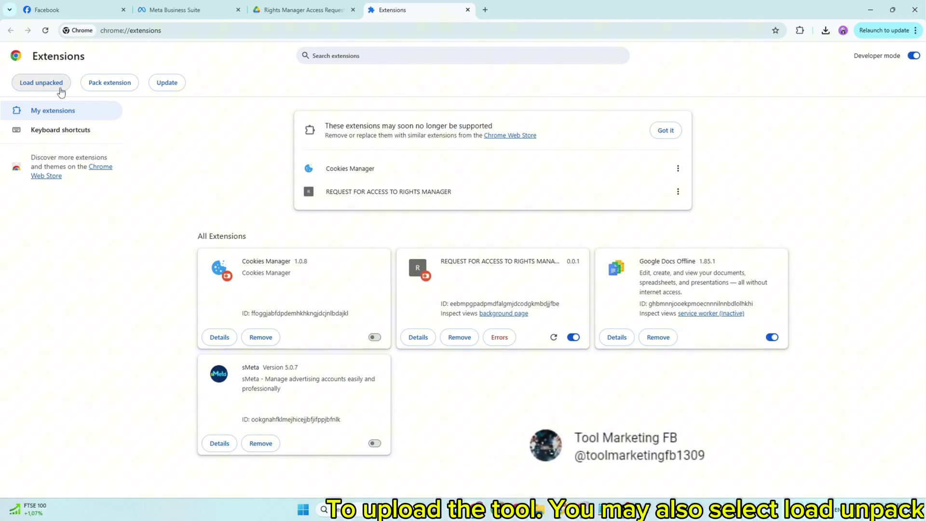
# Step: Pin the REQUEST FOR ACCESS TO RIGHTS MANAGER extension to the toolbar via the Extensions menu
pyautogui.click(799, 32)
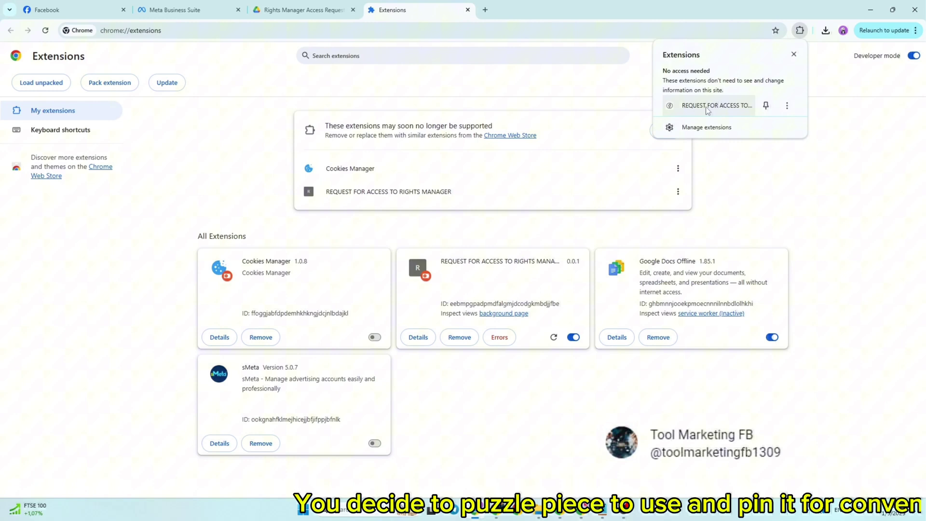
pyautogui.click(766, 106)
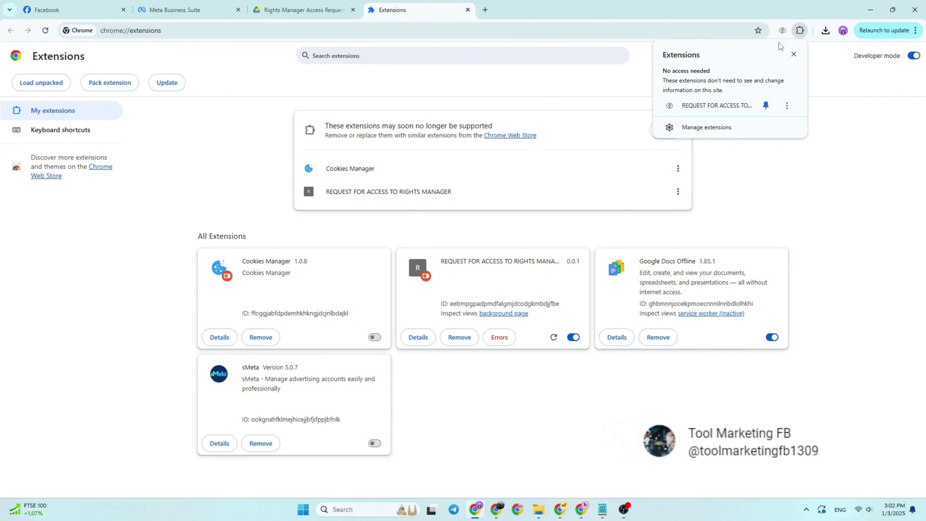
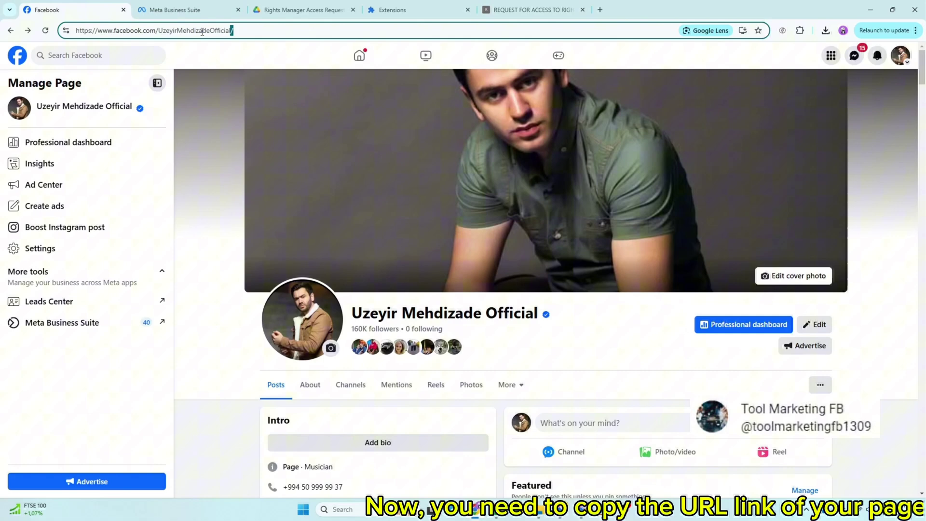
# Step: Copy the Facebook page's URL from the browser address bar for the Rights Manager request
pyautogui.rightClick(203, 32)
pyautogui.click(233, 126)
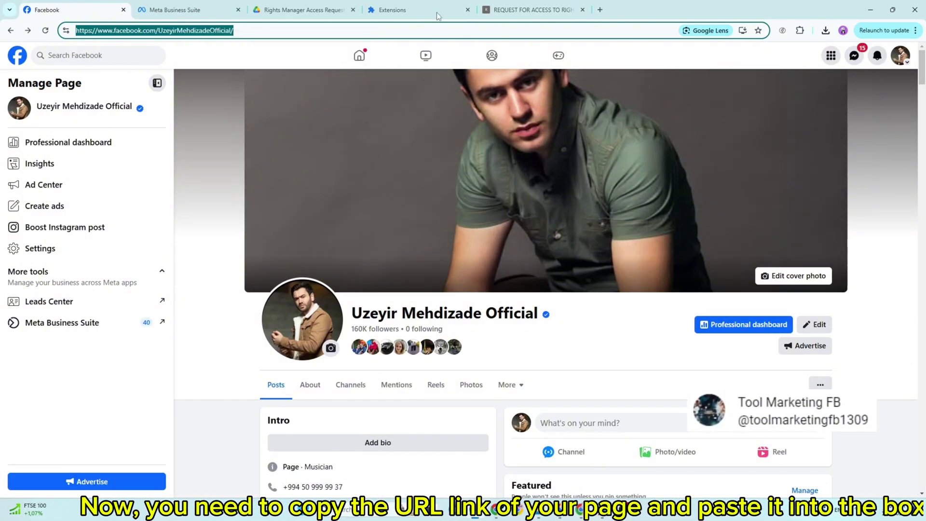
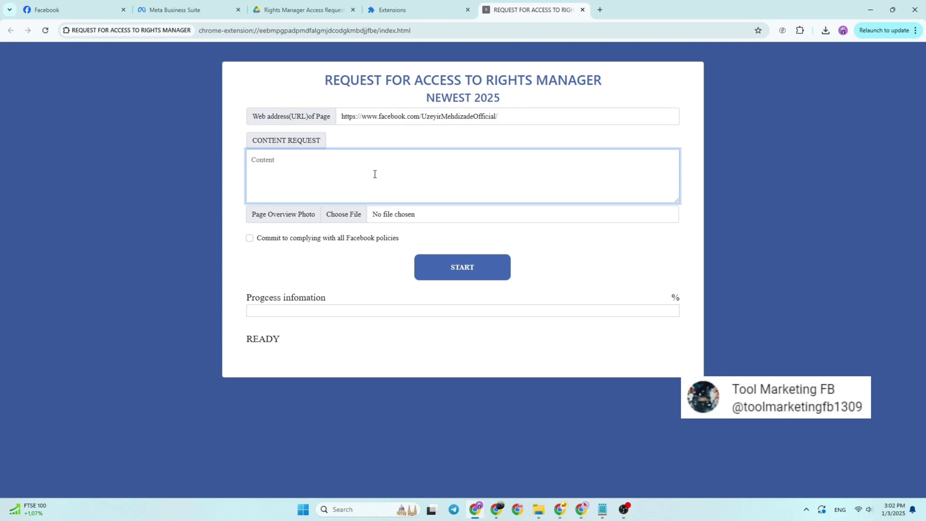
# Step: Enlarge the Content box and copy the request letter template from Notepad
pyautogui.moveTo(674, 202); pyautogui.dragTo(678, 313)
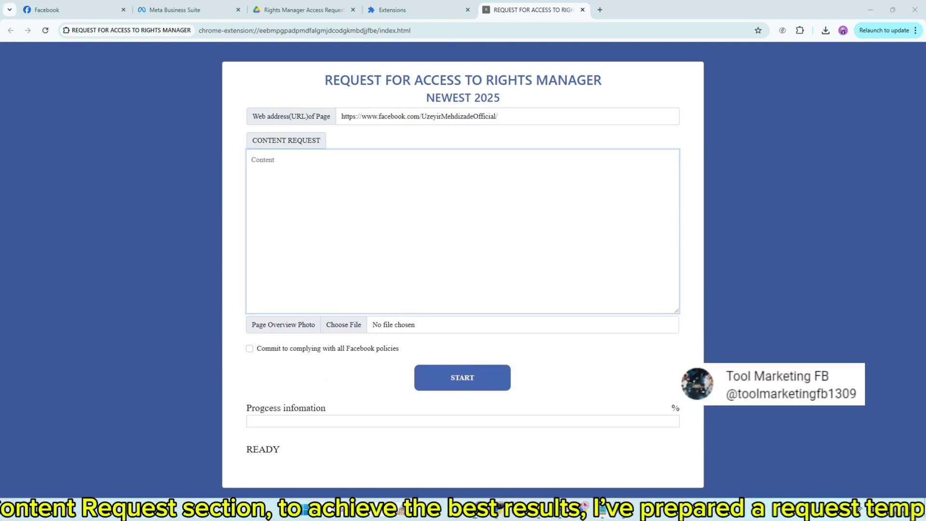
pyautogui.click(647, 510)
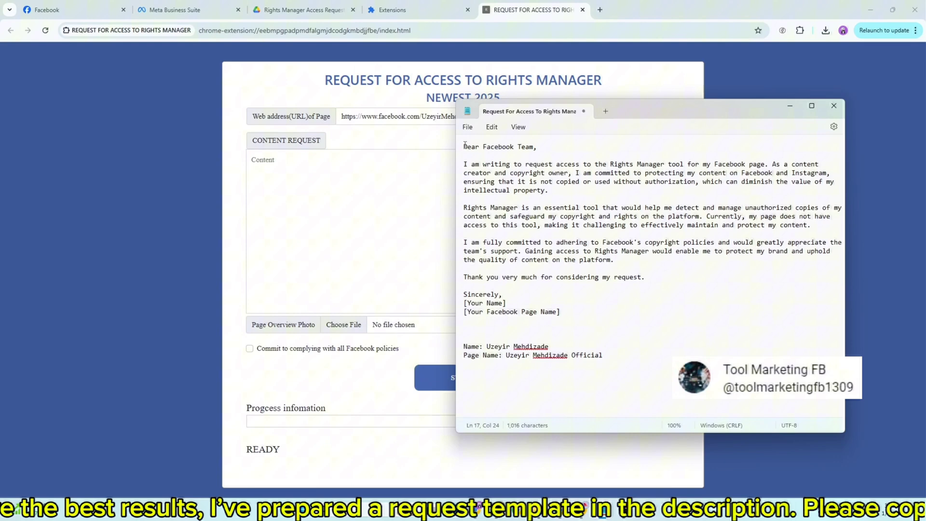
pyautogui.moveTo(463, 146); pyautogui.dragTo(684, 316)
pyautogui.rightClick(631, 221)
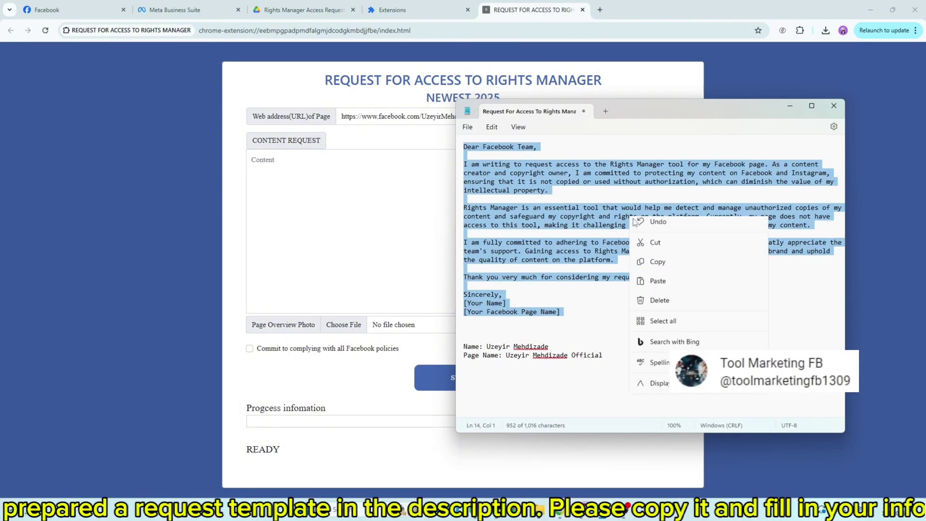
pyautogui.click(667, 268)
# Step: Paste the letter template into the Content box, then return to the Facebook page tab
pyautogui.rightClick(352, 183)
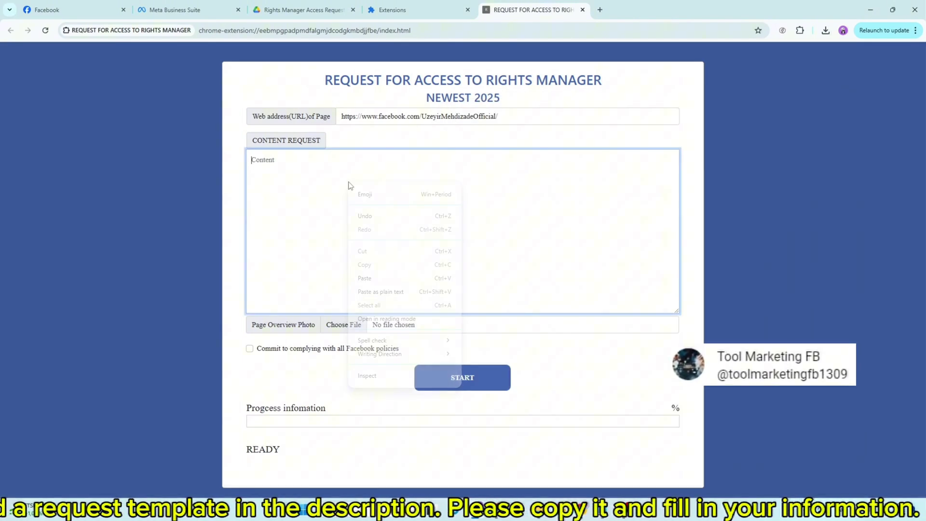
pyautogui.click(365, 279)
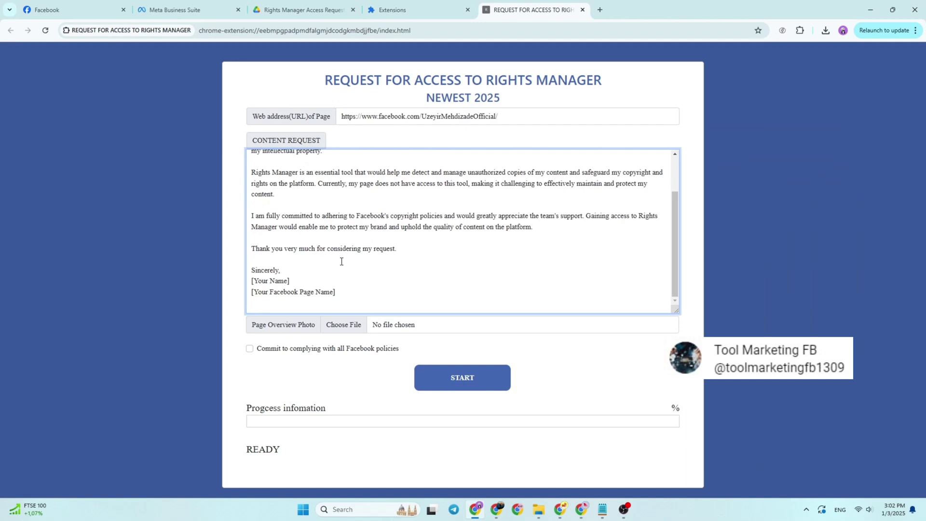
pyautogui.scroll(2, 342, 260)
pyautogui.scroll(-2, 352, 270)
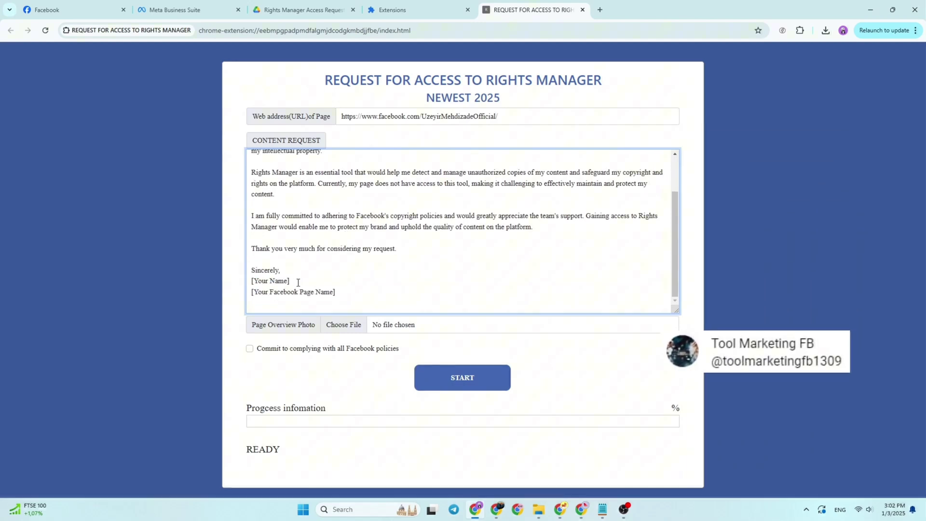
pyautogui.click(103, 6)
# Step: Copy the name from the letter template and paste it over the [Your Name] placeholder
pyautogui.click(899, 56)
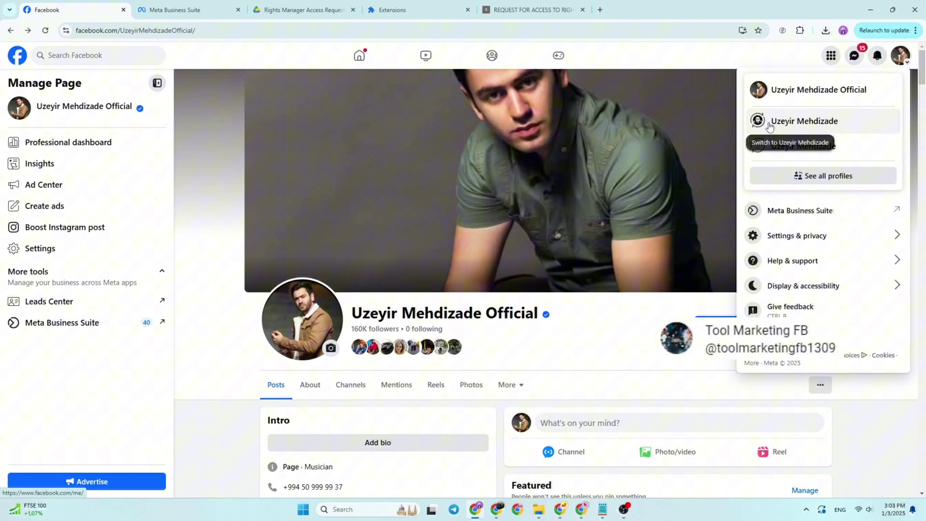
pyautogui.click(531, 10)
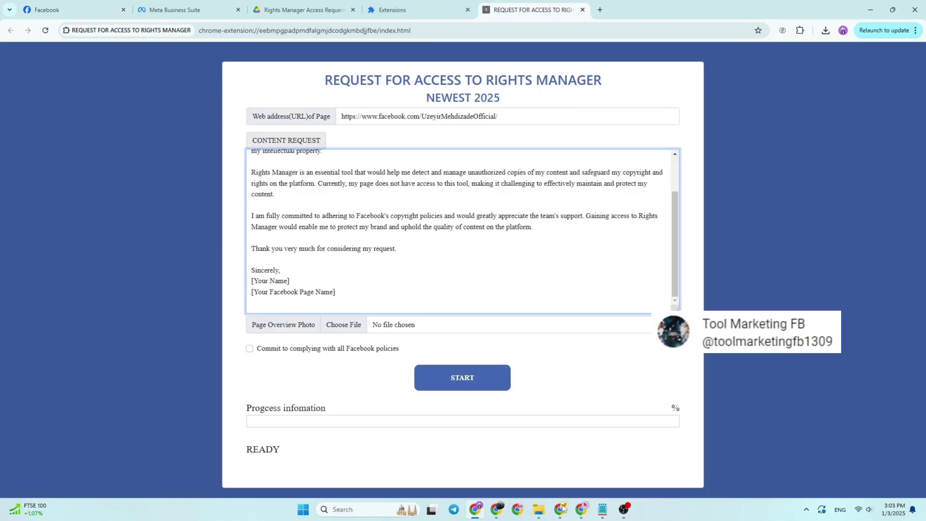
pyautogui.click(601, 511)
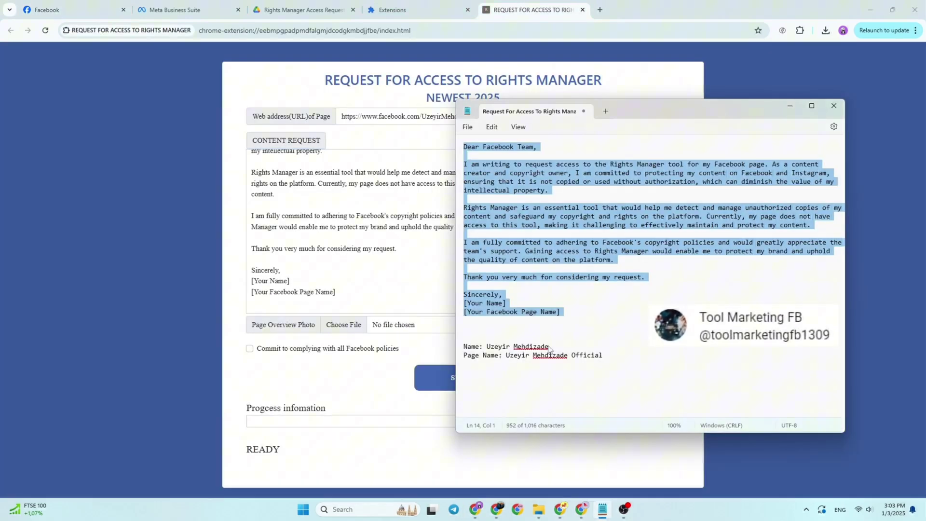
pyautogui.moveTo(550, 348); pyautogui.dragTo(496, 347)
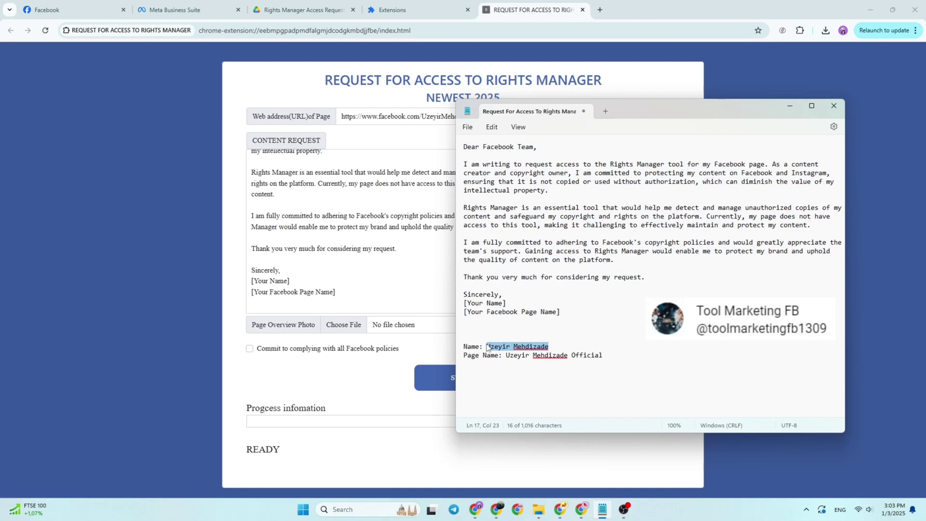
pyautogui.rightClick(499, 348)
pyautogui.click(526, 211)
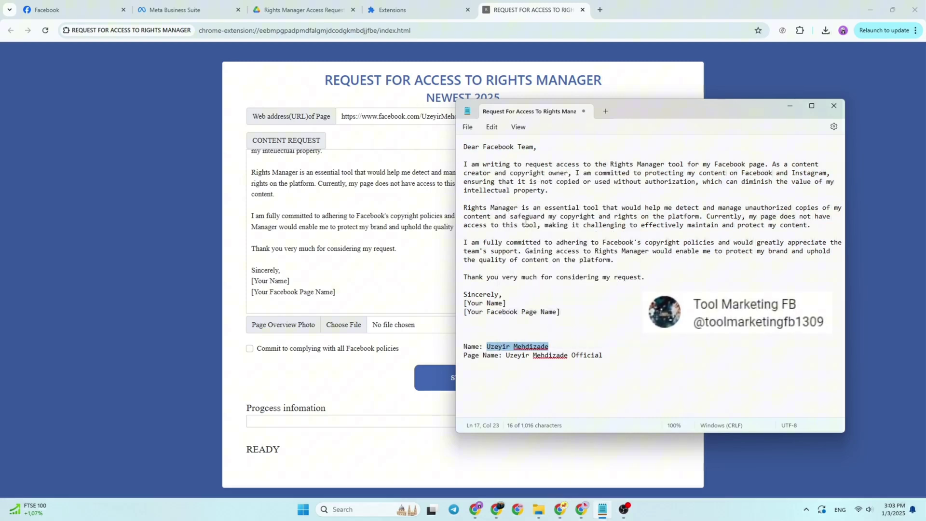
pyautogui.click(288, 281)
pyautogui.moveTo(288, 281); pyautogui.dragTo(251, 282)
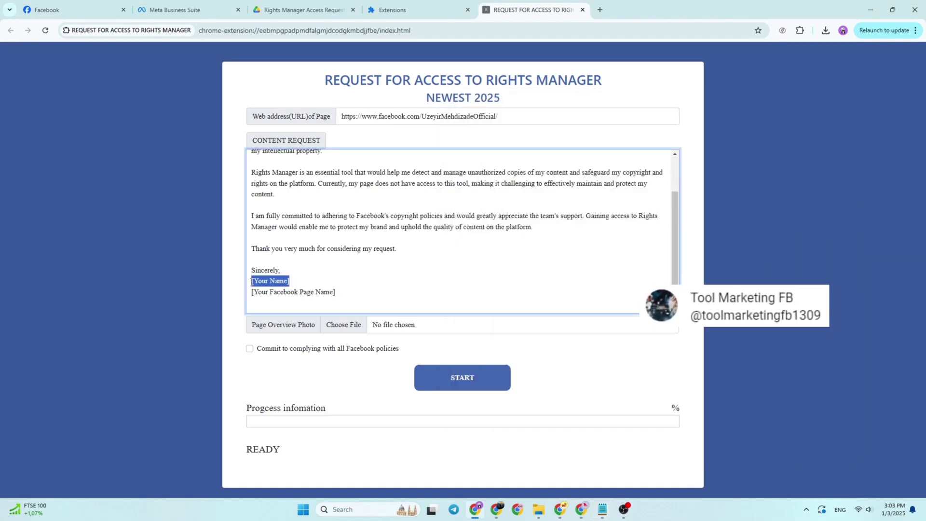
pyautogui.rightClick(266, 283)
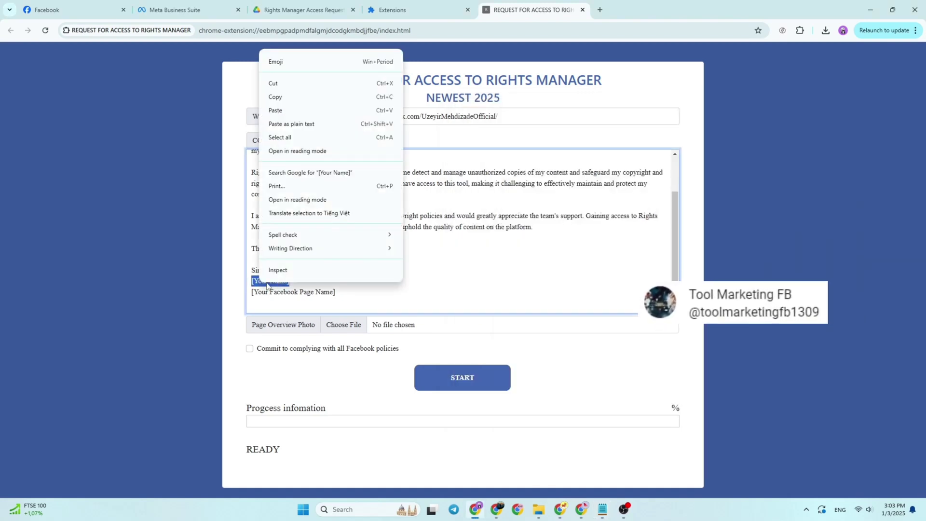
pyautogui.click(312, 109)
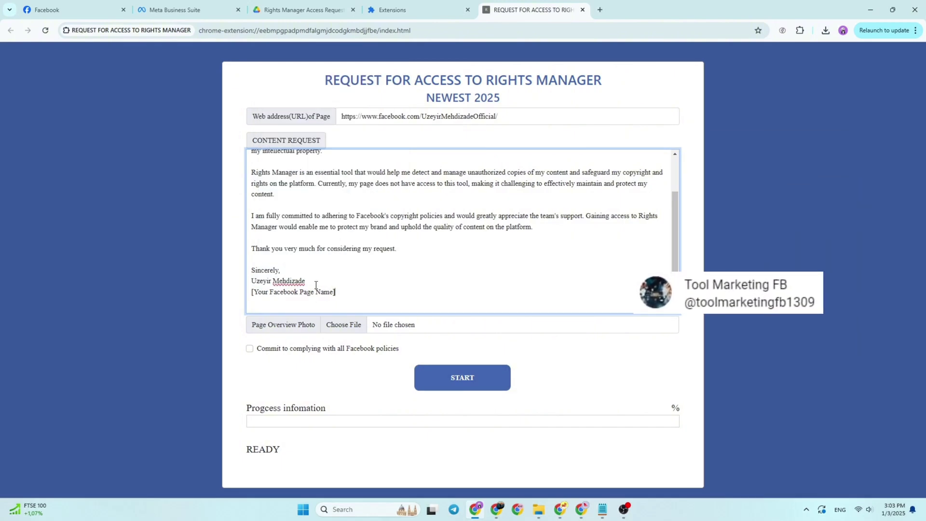
# Step: Copy the Facebook page's name heading and paste it over the closing page-name placeholder
pyautogui.click(63, 6)
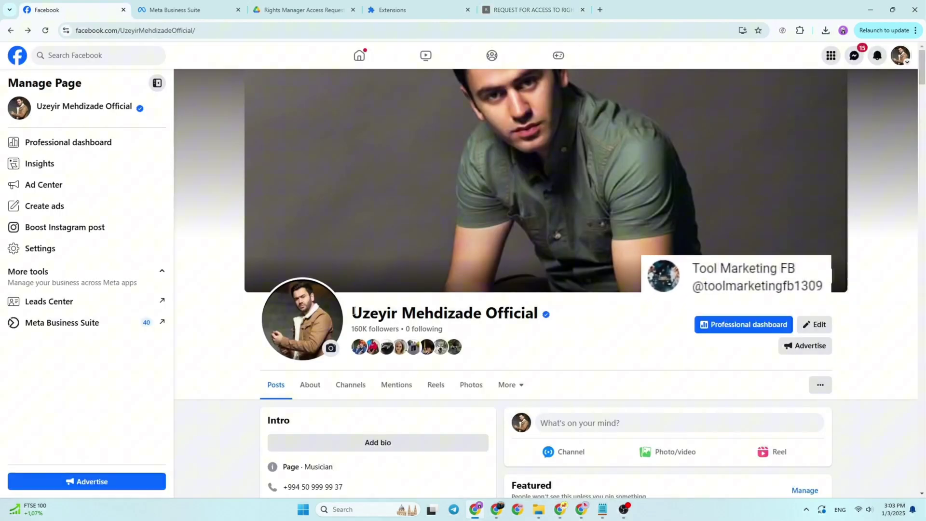
pyautogui.moveTo(354, 312); pyautogui.dragTo(540, 314)
pyautogui.rightClick(541, 317)
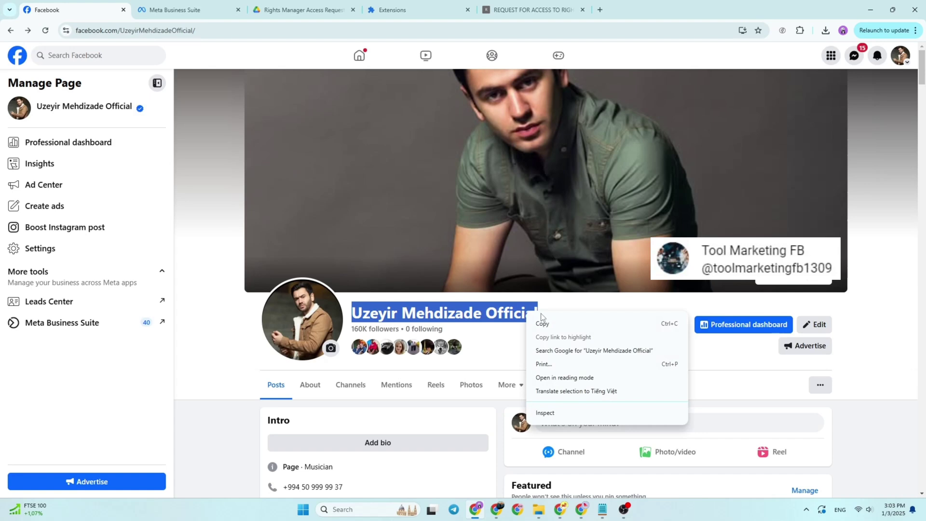
pyautogui.click(542, 323)
pyautogui.click(531, 10)
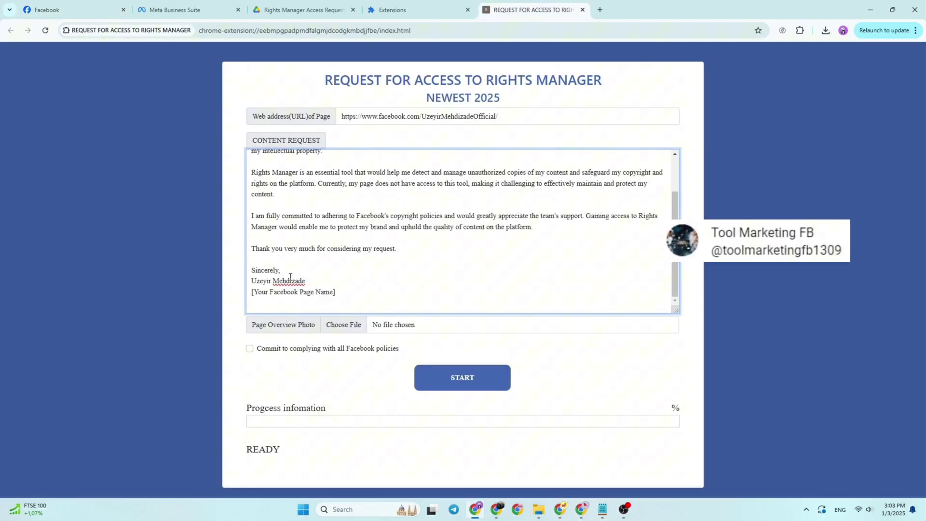
pyautogui.moveTo(250, 291); pyautogui.dragTo(335, 291)
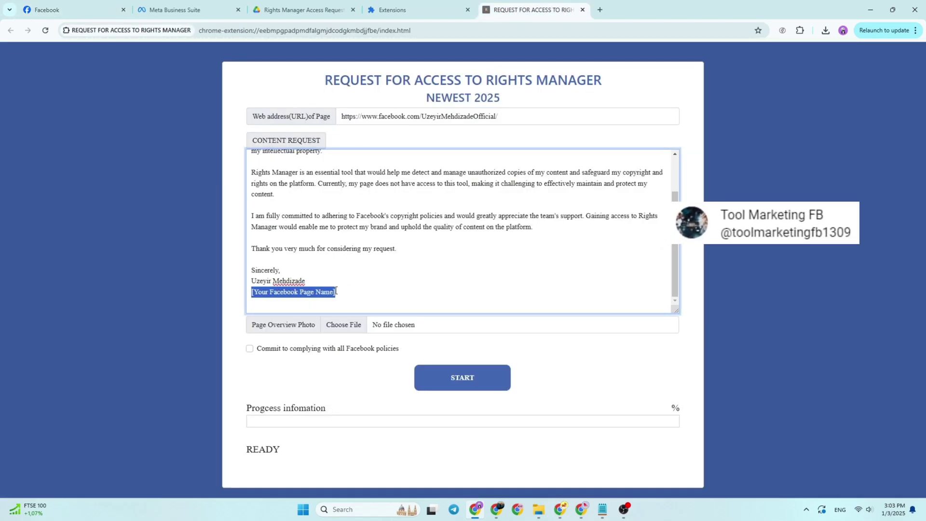
pyautogui.rightClick(336, 291)
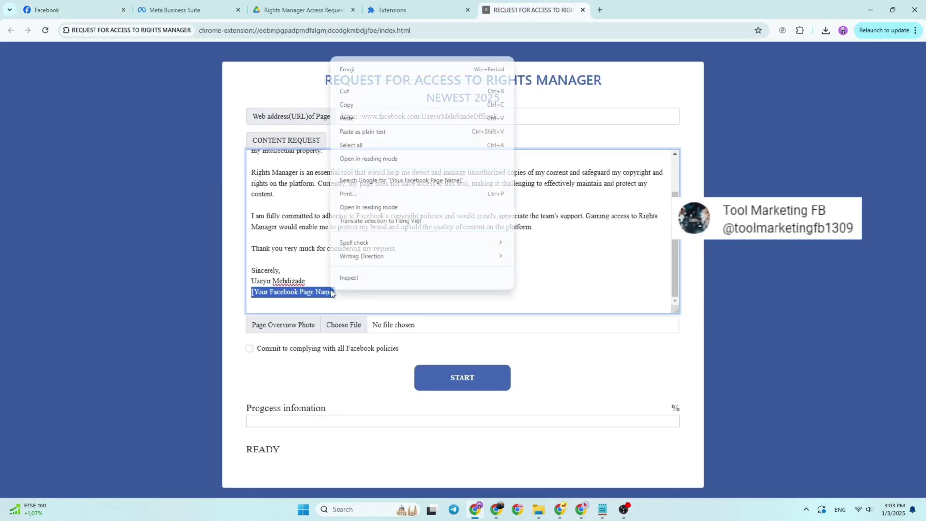
pyautogui.click(379, 117)
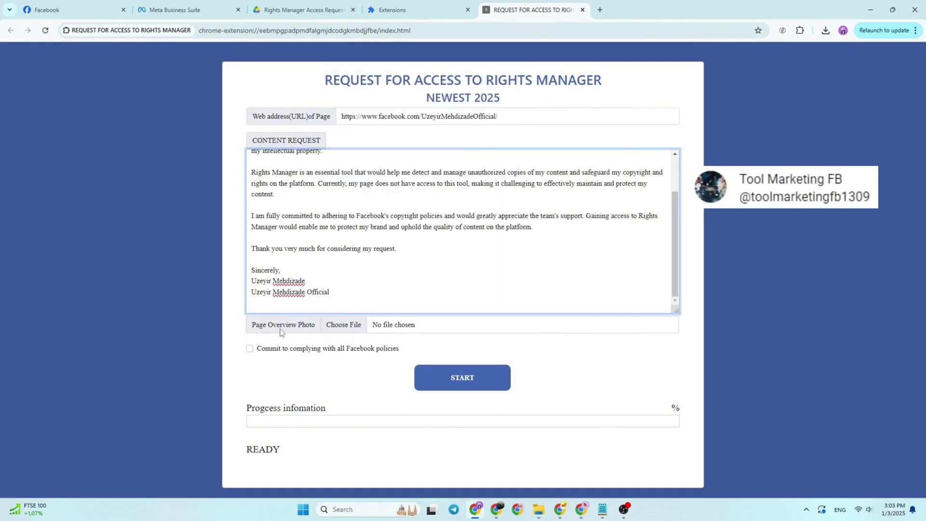
# Step: Show the page's Insights content overview in Meta Business Suite, reporting 33.4K views
pyautogui.click(186, 12)
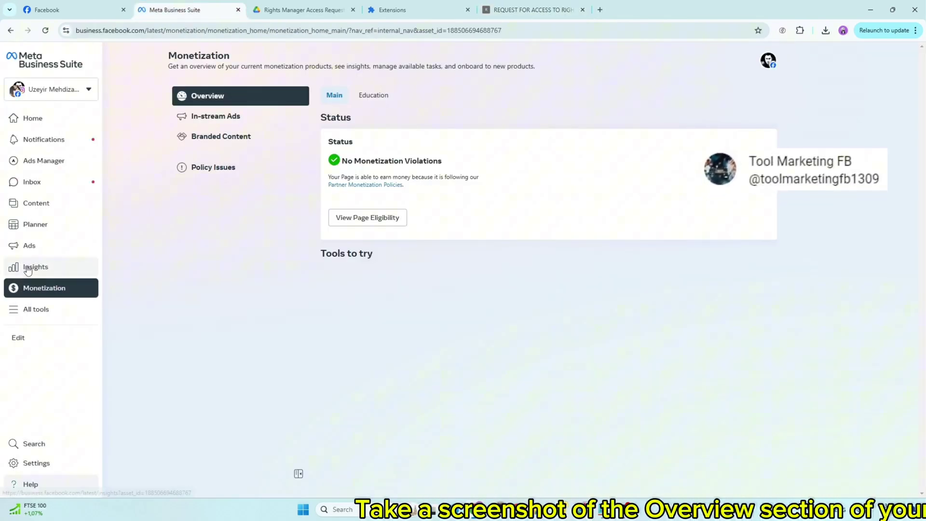
pyautogui.click(29, 268)
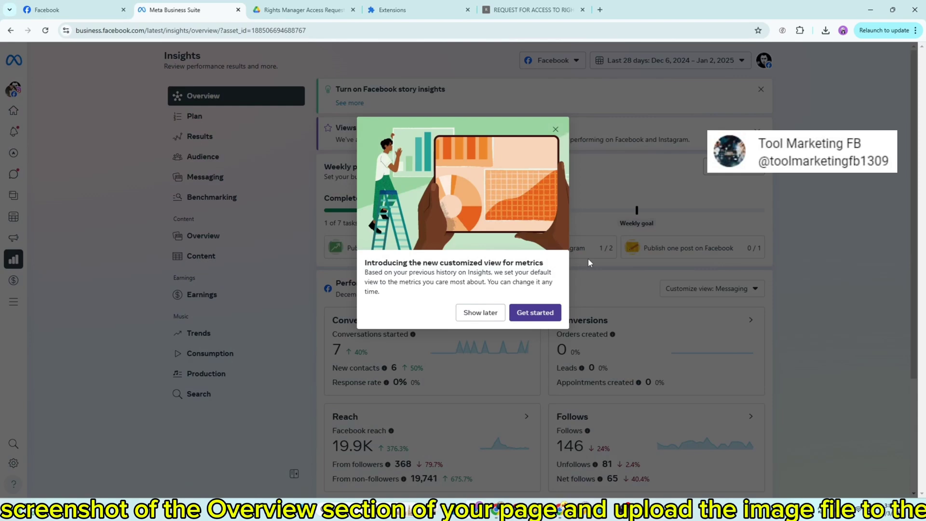
pyautogui.click(480, 312)
pyautogui.click(216, 246)
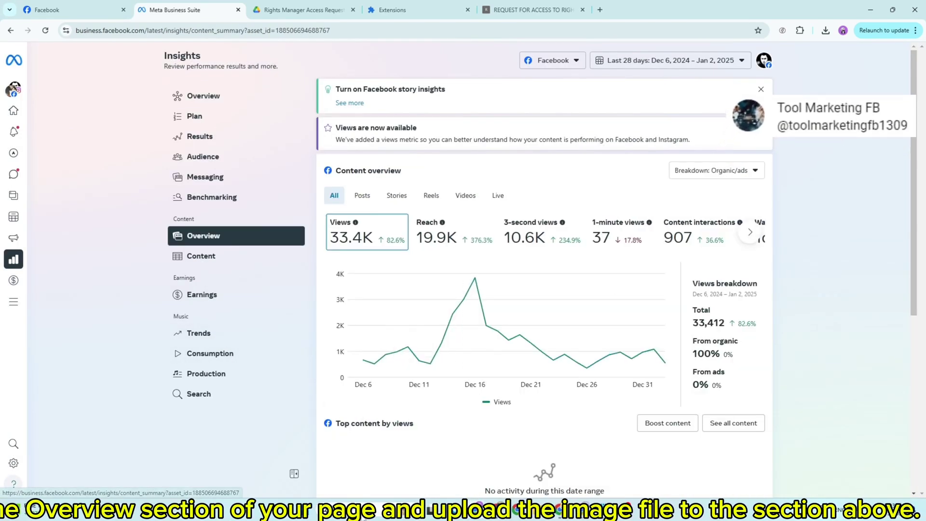
pyautogui.click(360, 513)
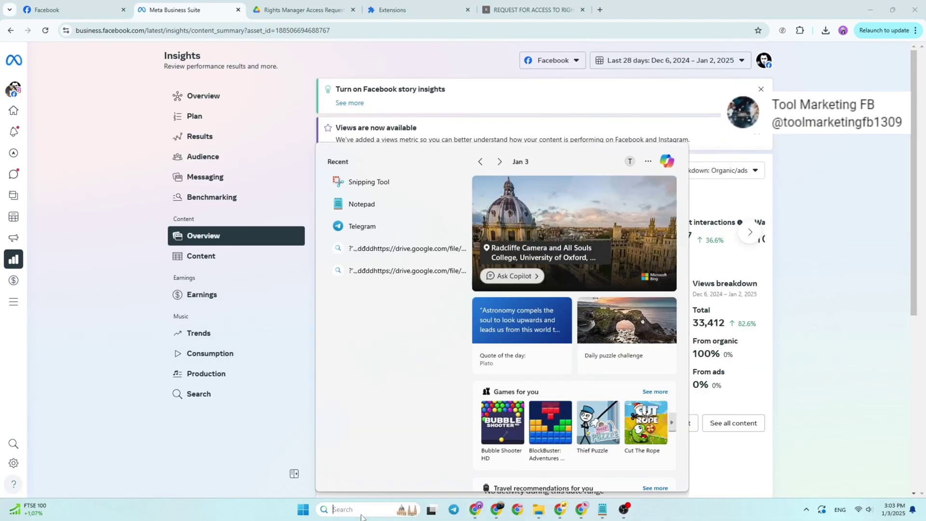
# Step: Snip the Content overview chart area and save it as RM in Downloads
pyautogui.click(373, 184)
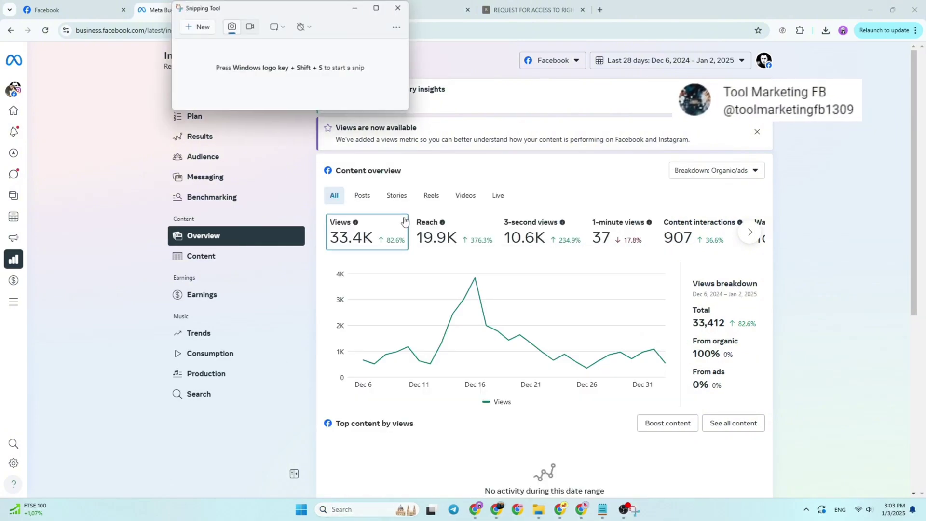
pyautogui.click(198, 27)
pyautogui.moveTo(293, 150); pyautogui.dragTo(802, 437)
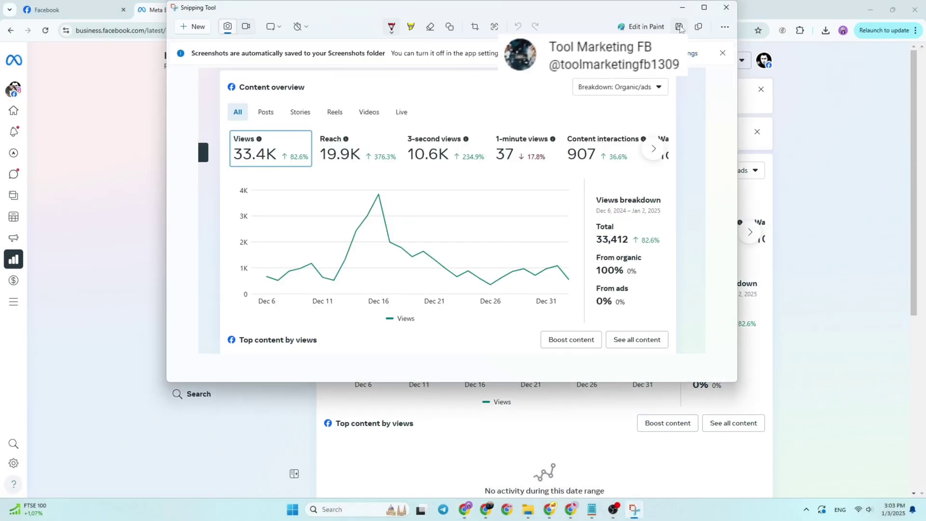
pyautogui.click(679, 27)
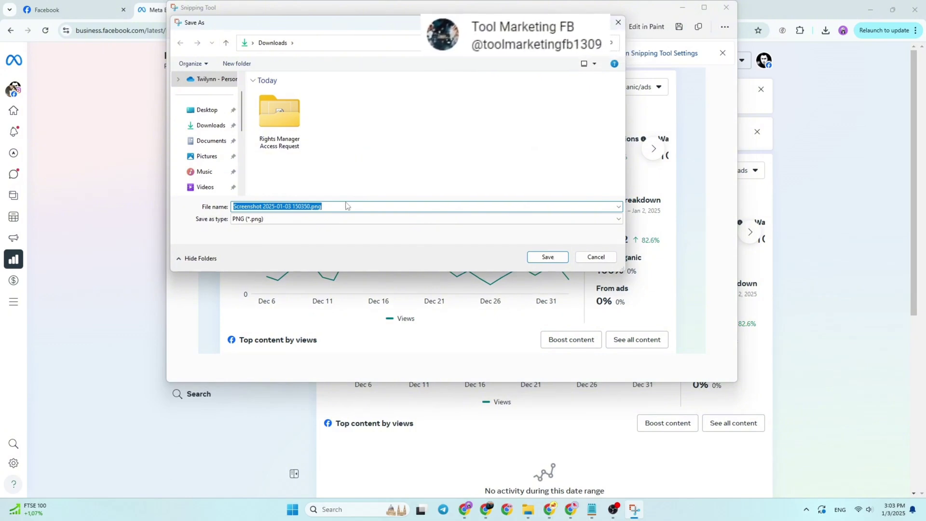
pyautogui.write('RM')
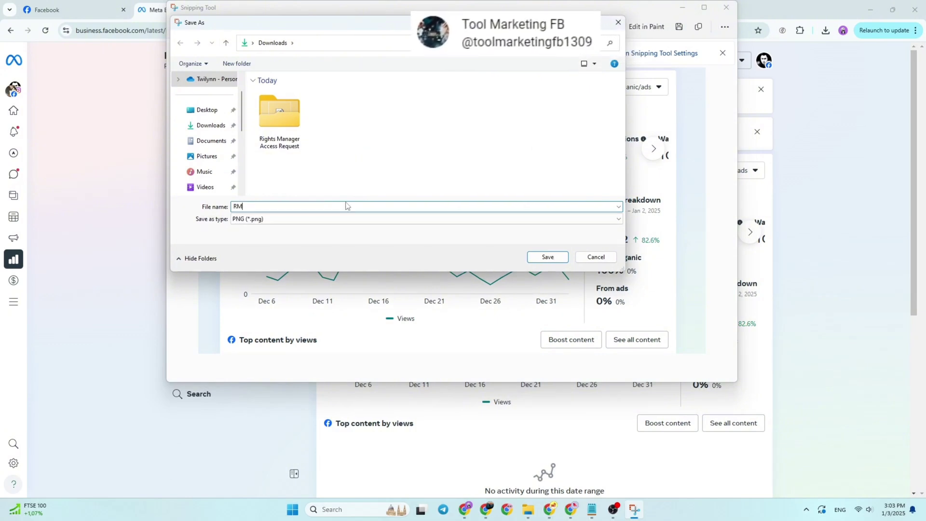
pyautogui.click(555, 261)
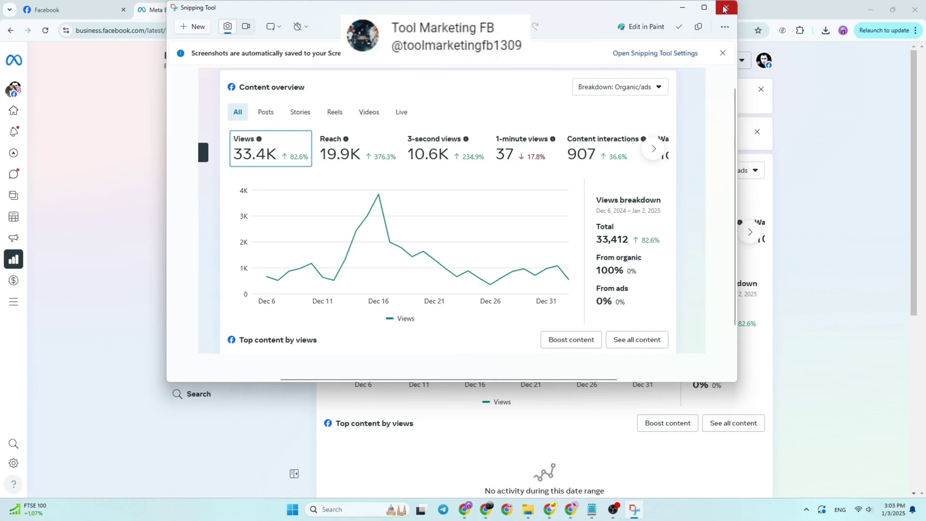
pyautogui.click(726, 7)
# Step: Attach RM.png as the overview photo, tick the Facebook policy commitment, and START the request
pyautogui.click(533, 9)
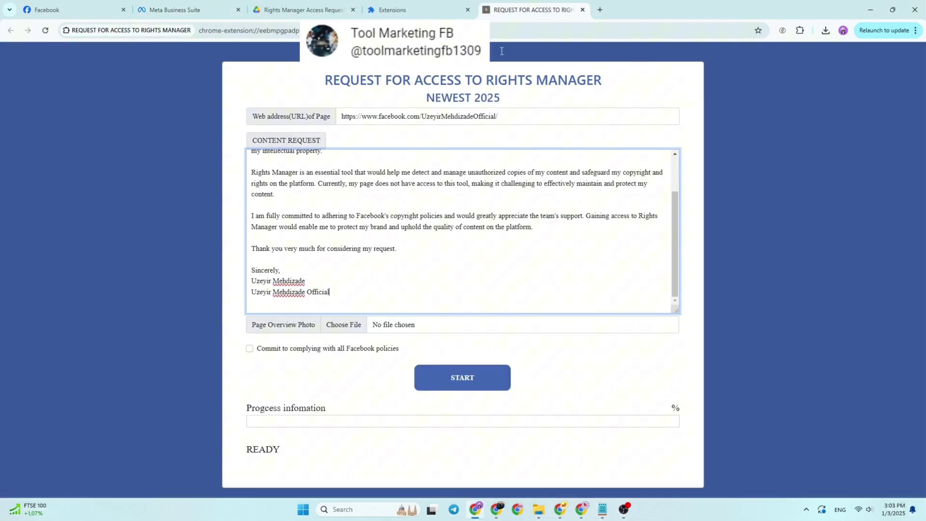
pyautogui.click(322, 351)
pyautogui.click(300, 350)
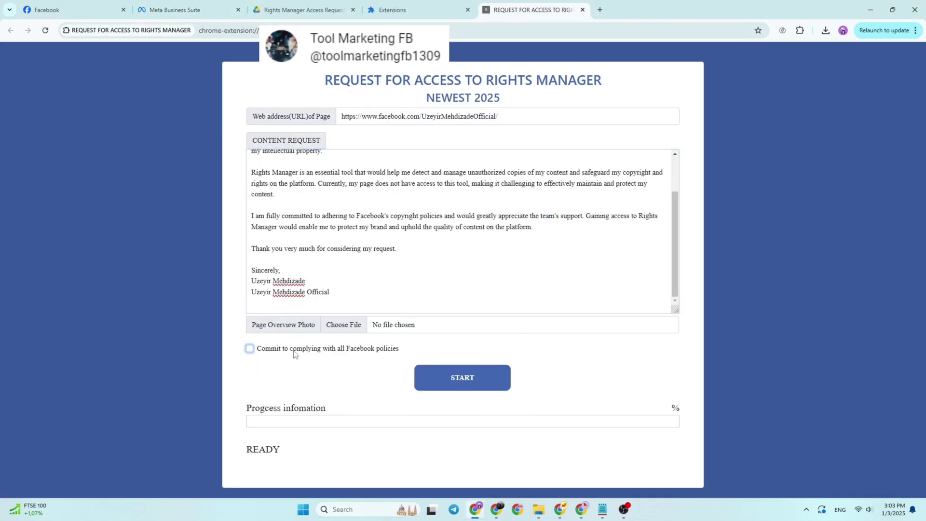
pyautogui.click(344, 325)
pyautogui.click(117, 115)
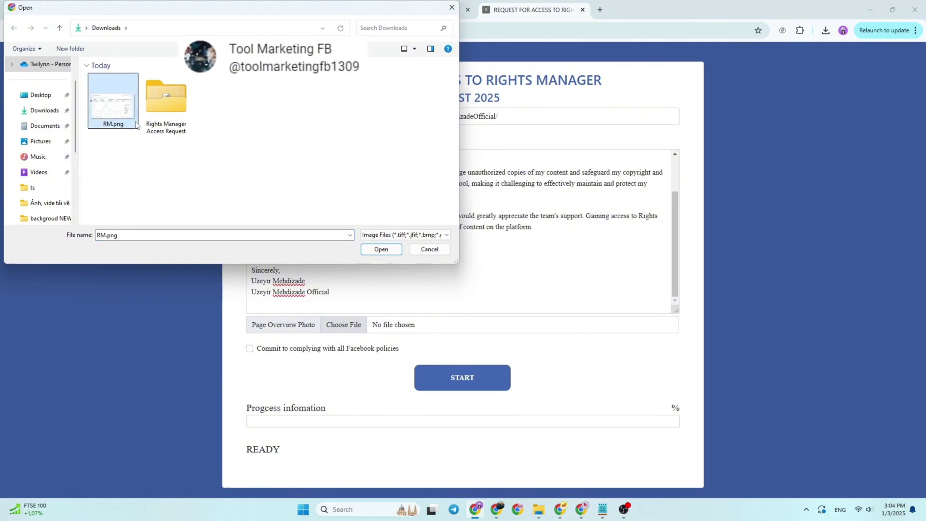
pyautogui.click(379, 251)
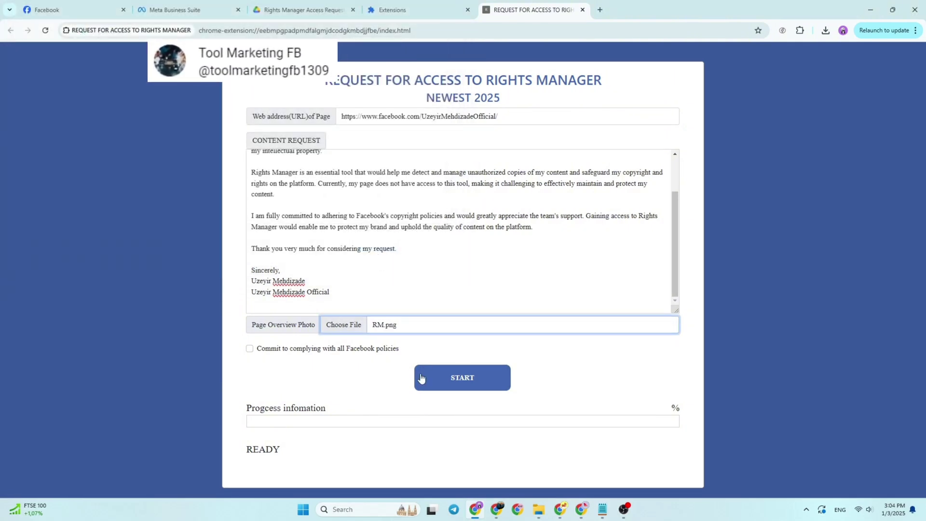
pyautogui.click(300, 352)
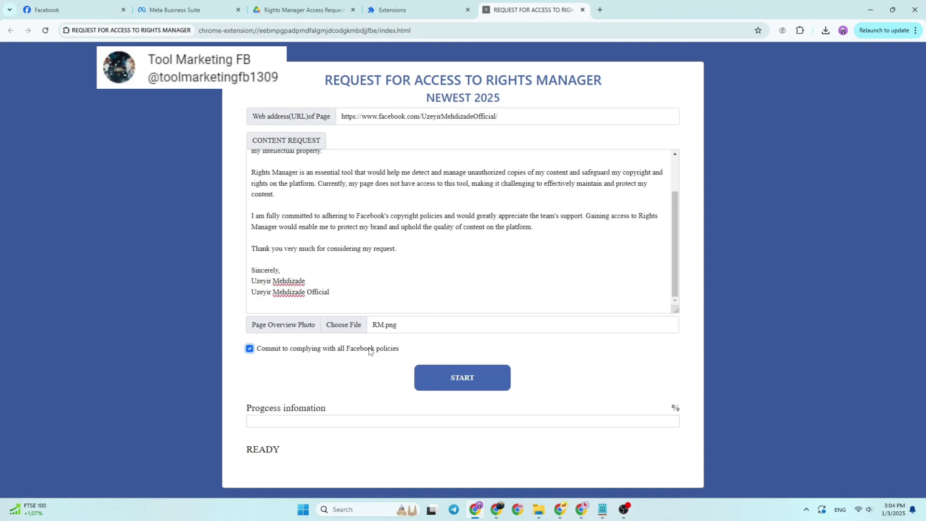
pyautogui.click(464, 377)
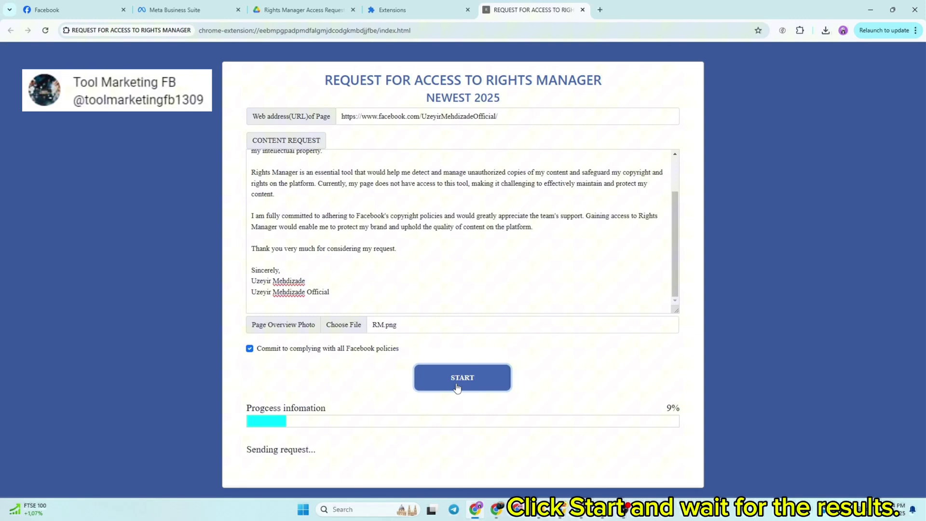
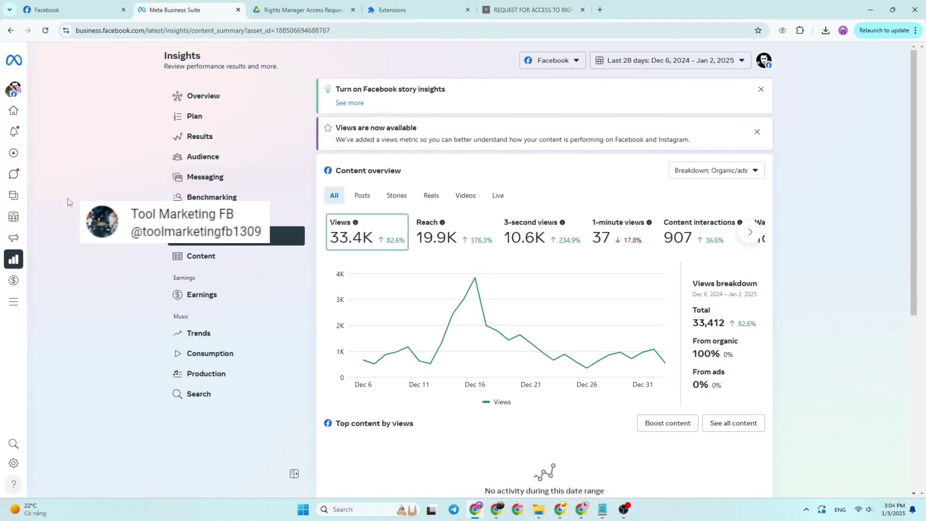
# Step: Open the page's Monetization overview from the left sidebar, showing No Monetization Violations
pyautogui.click(27, 281)
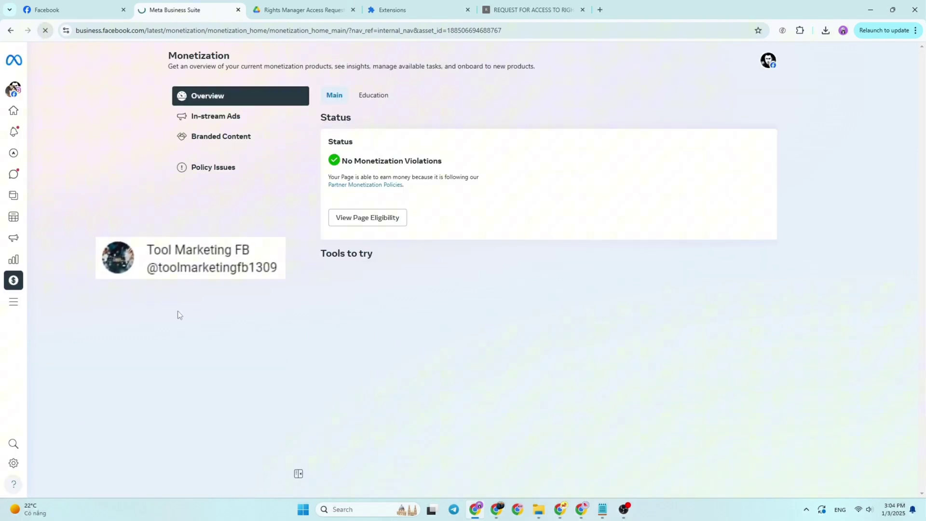
# Step: Start another Rights Manager access request in the Request for Access extension
pyautogui.click(531, 10)
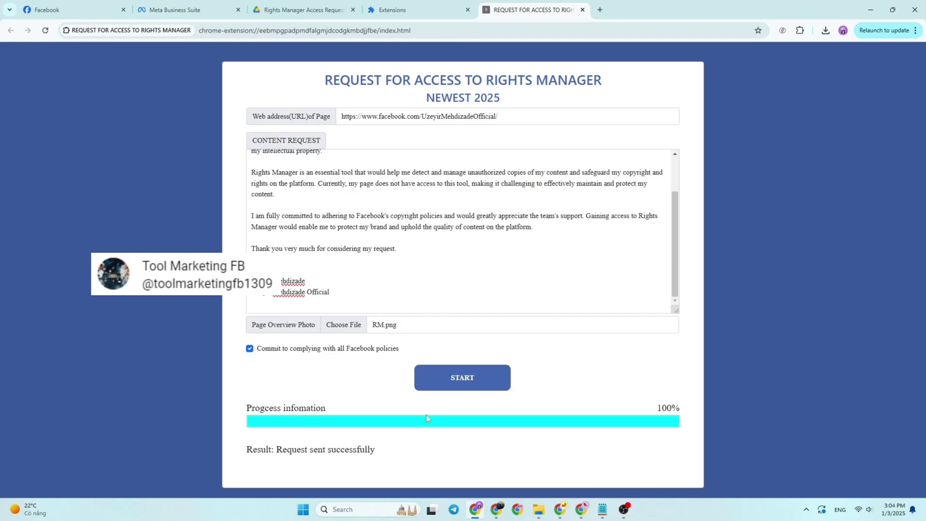
pyautogui.click(460, 377)
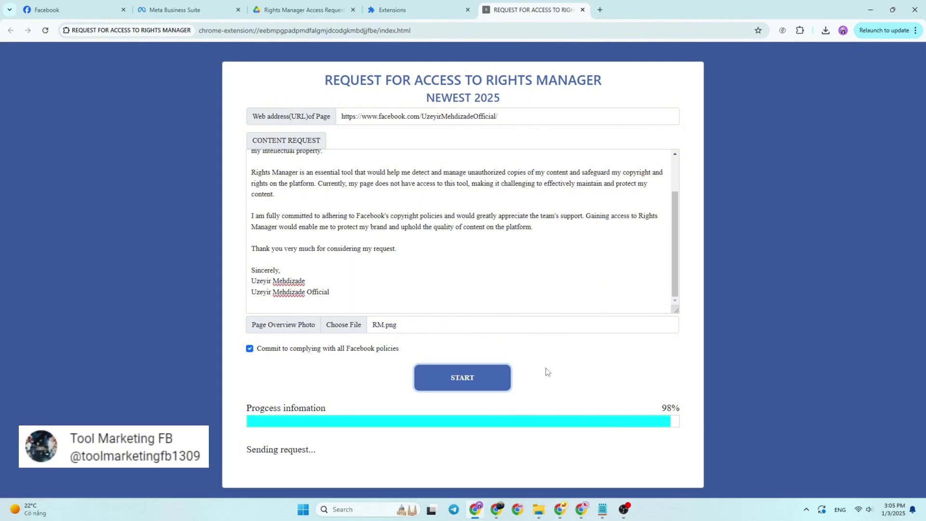
# Step: Return to the Meta Business Suite tab and reload the Monetization page
pyautogui.click(289, 10)
pyautogui.click(215, 12)
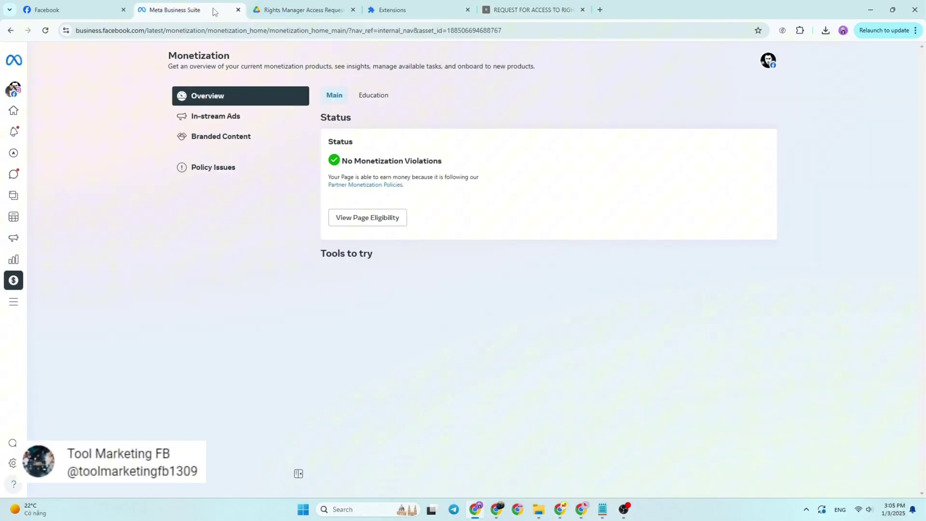
pyautogui.click(50, 33)
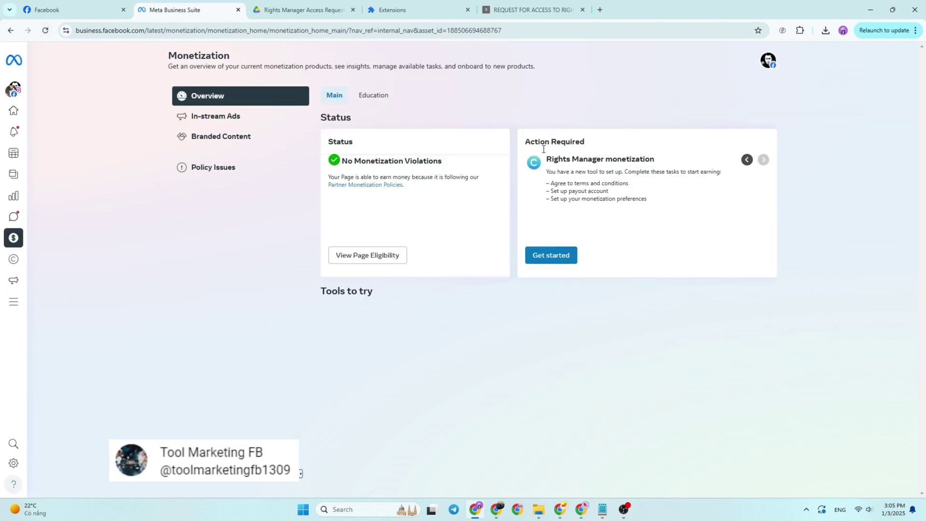
# Step: Read through the new Rights Manager monetization card under Action Required
pyautogui.tripleClick(548, 156)
pyautogui.click(554, 154)
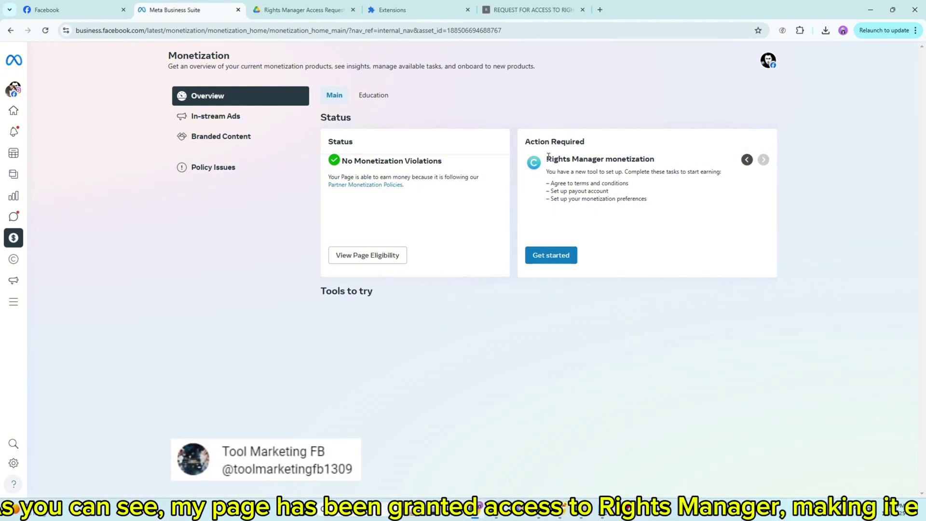
pyautogui.moveTo(545, 157); pyautogui.dragTo(626, 197)
pyautogui.click(627, 197)
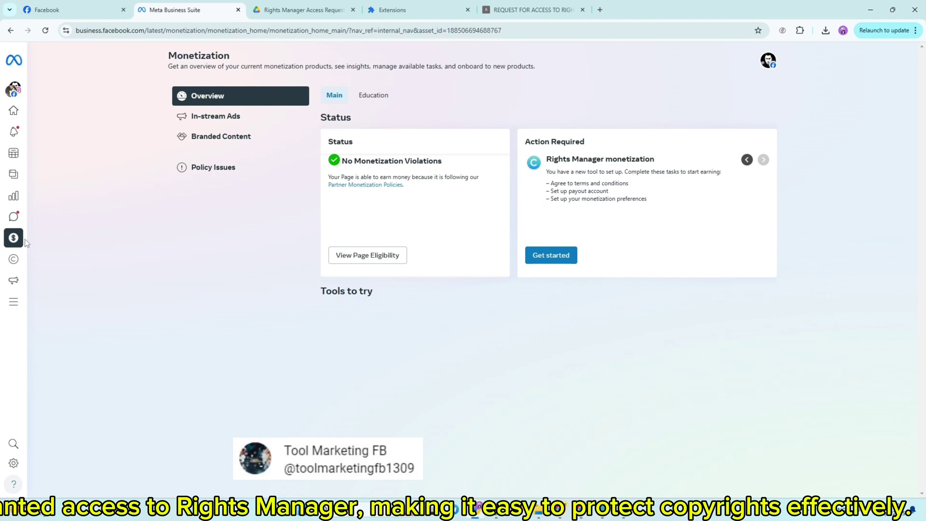
pyautogui.moveTo(27, 268)
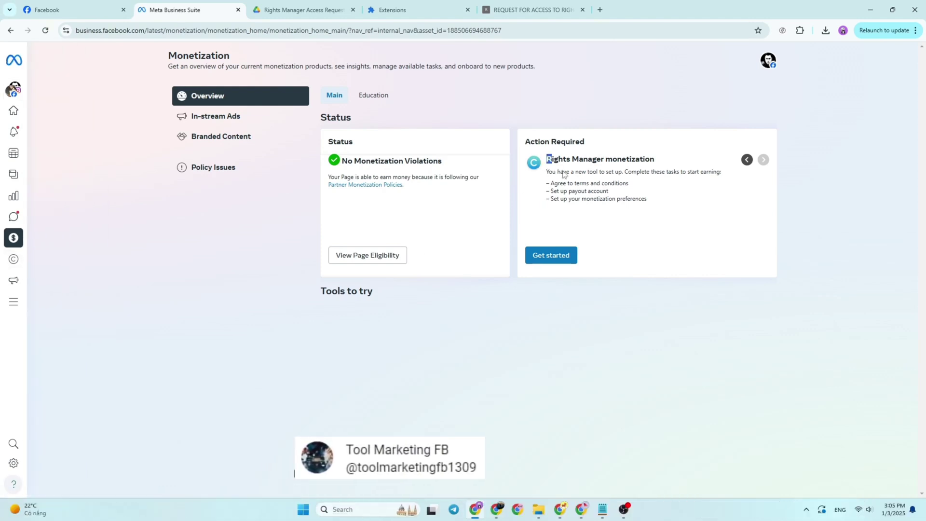
pyautogui.moveTo(563, 174); pyautogui.dragTo(649, 200)
pyautogui.click(134, 196)
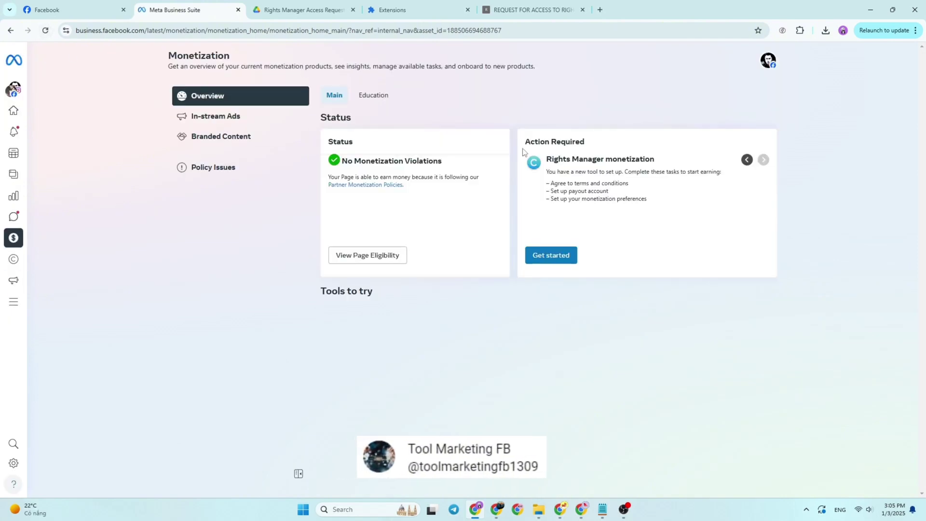
pyautogui.moveTo(523, 152); pyautogui.dragTo(646, 199)
pyautogui.click(558, 168)
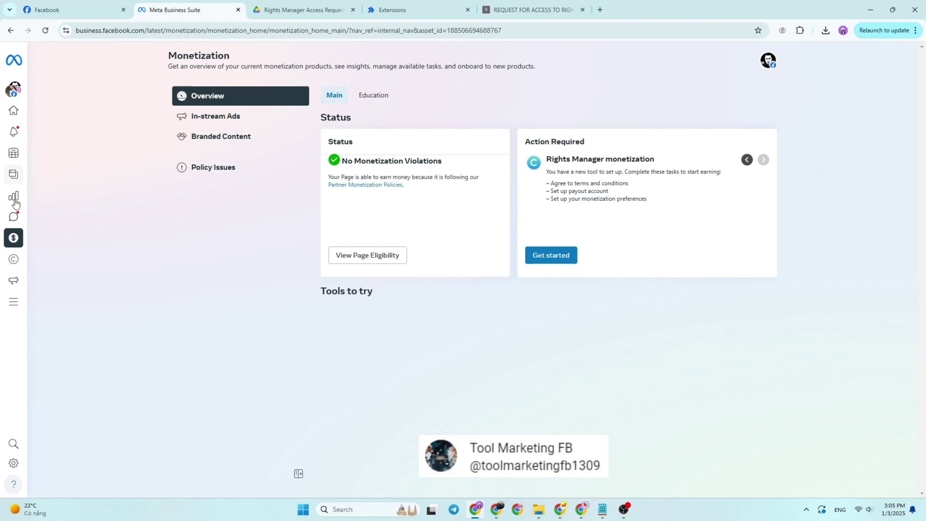
pyautogui.moveTo(548, 159); pyautogui.dragTo(647, 198)
pyautogui.click(574, 271)
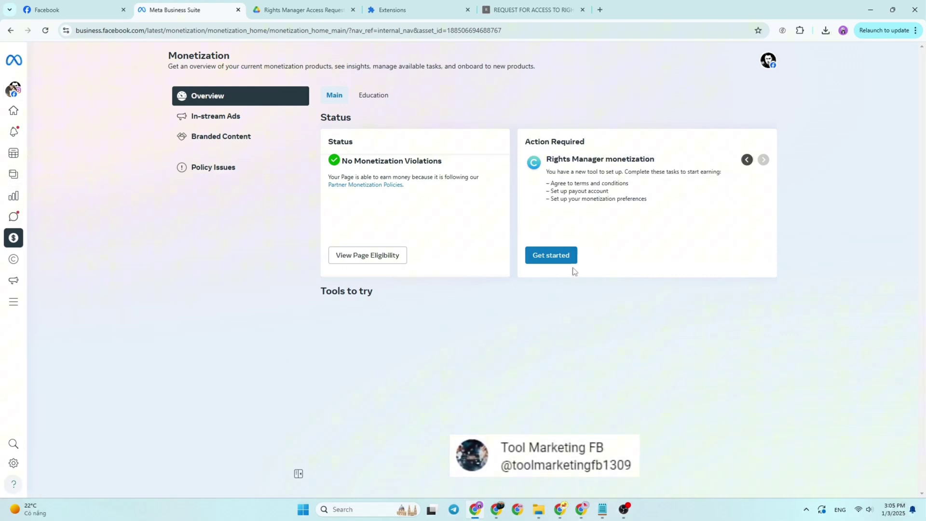
pyautogui.moveTo(21, 241)
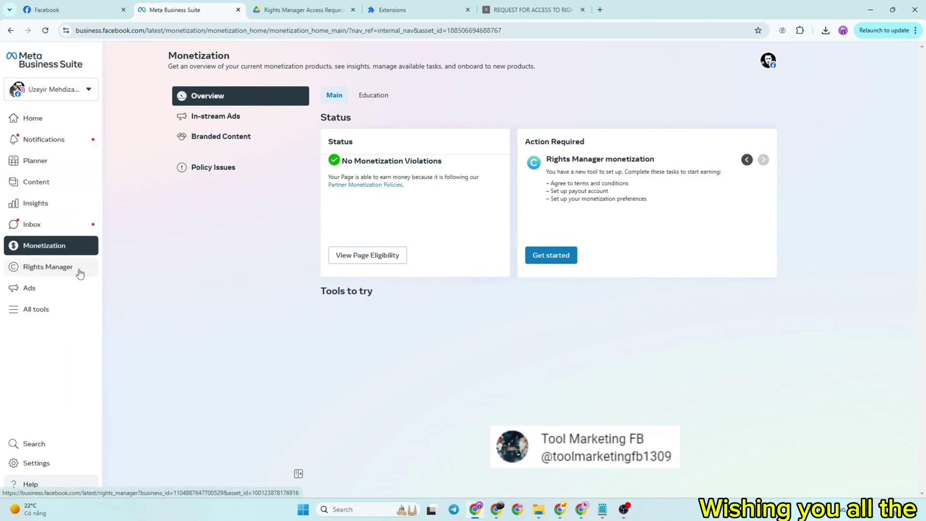